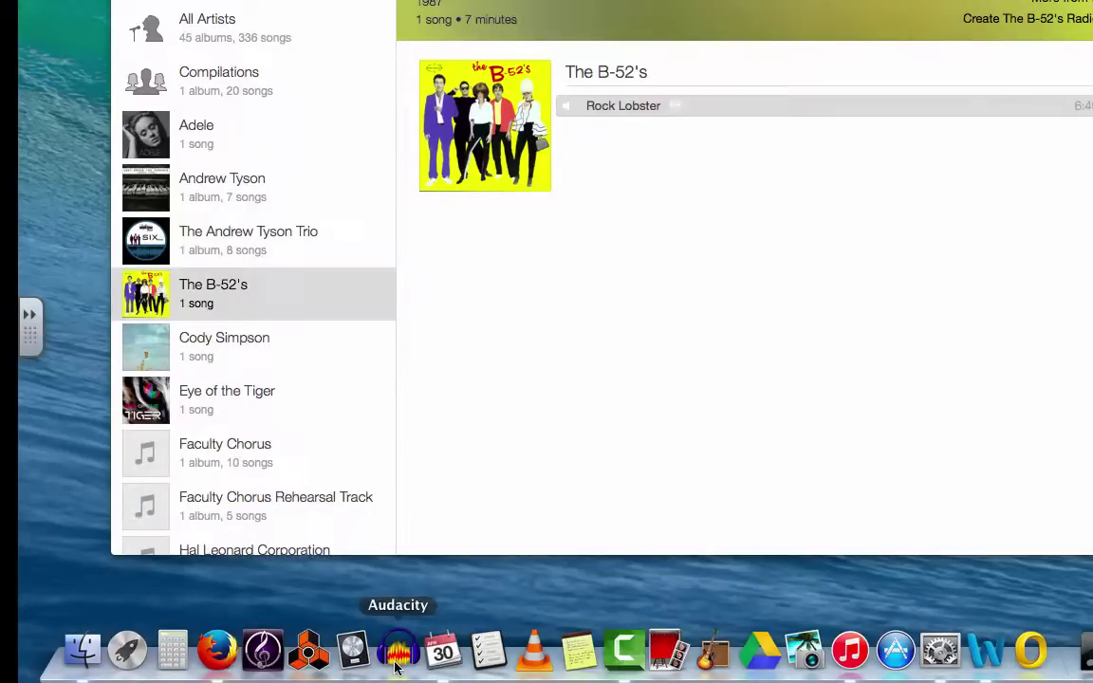
Launch Audacity, dismiss the How to Get Help dialog, and place iTunes beside it.
click(398, 661)
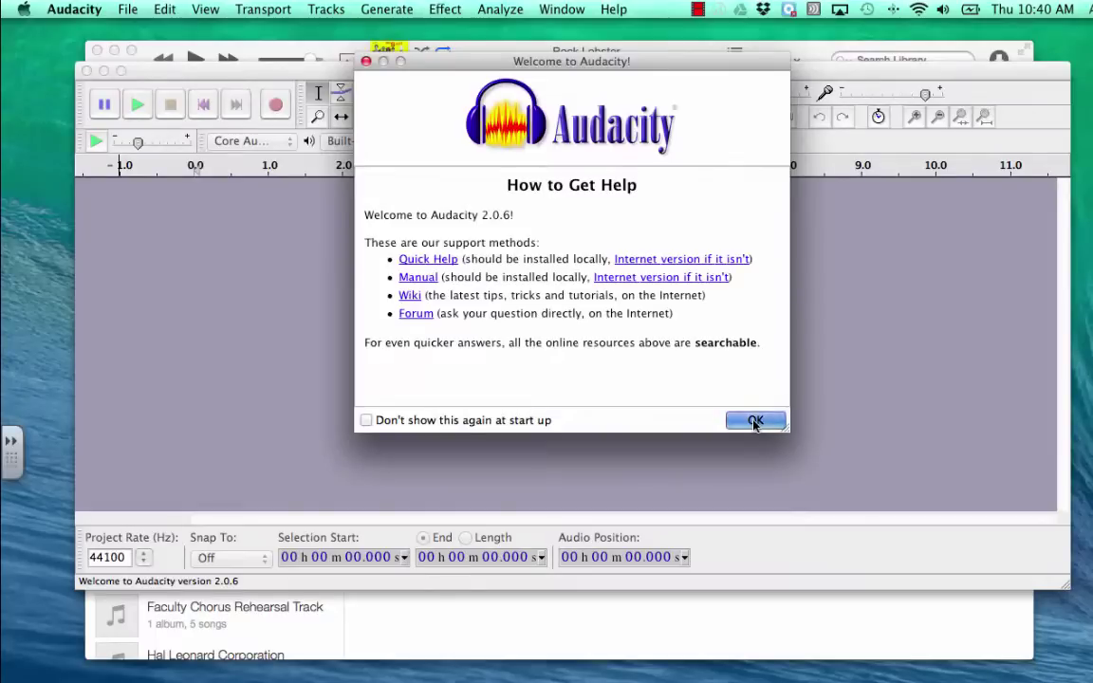
click(755, 423)
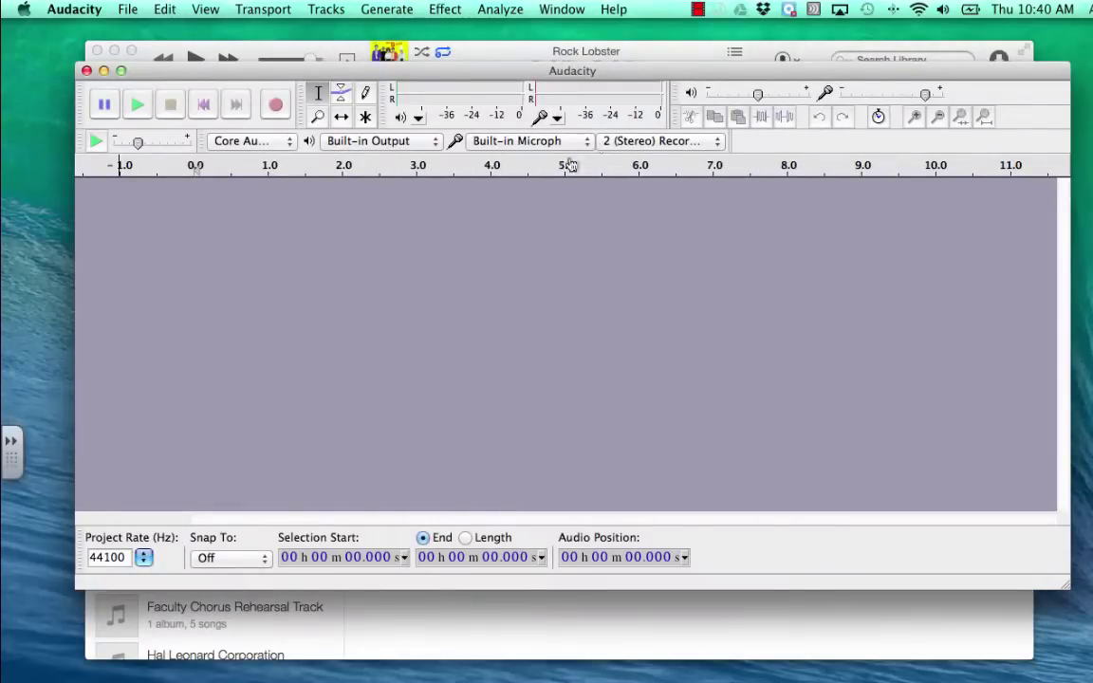
drag(595, 75, 547, 90)
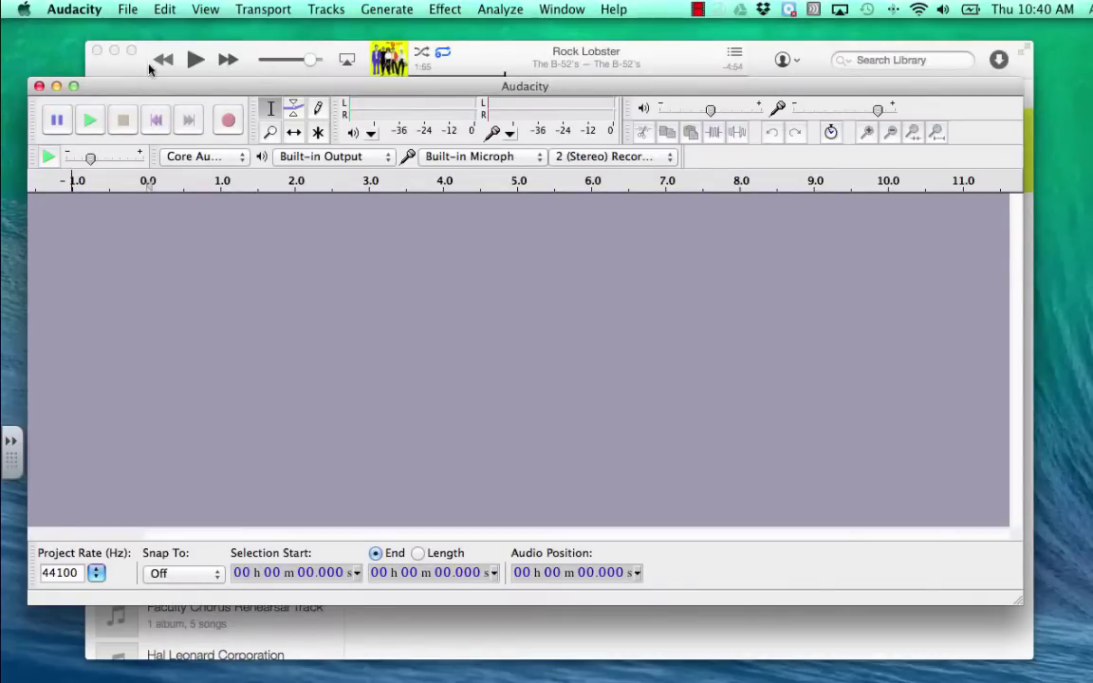
mouse_move(123, 56)
mouse_down()
mouse_move(280, 121)
mouse_move(541, 173)
mouse_up()
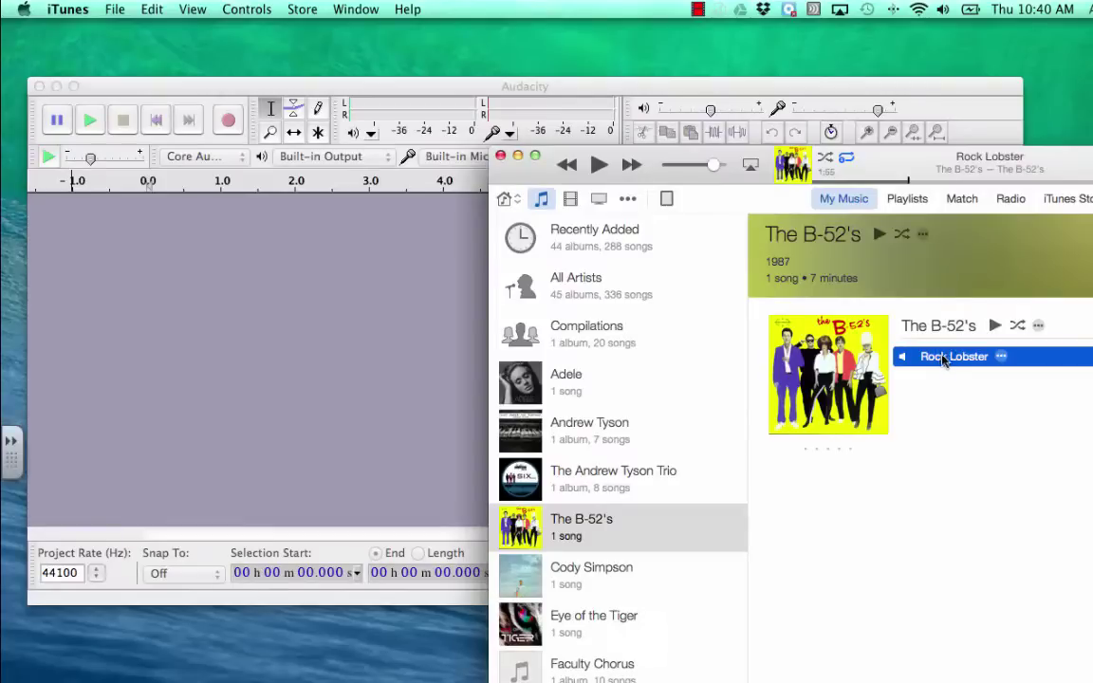
drag(945, 359, 301, 318)
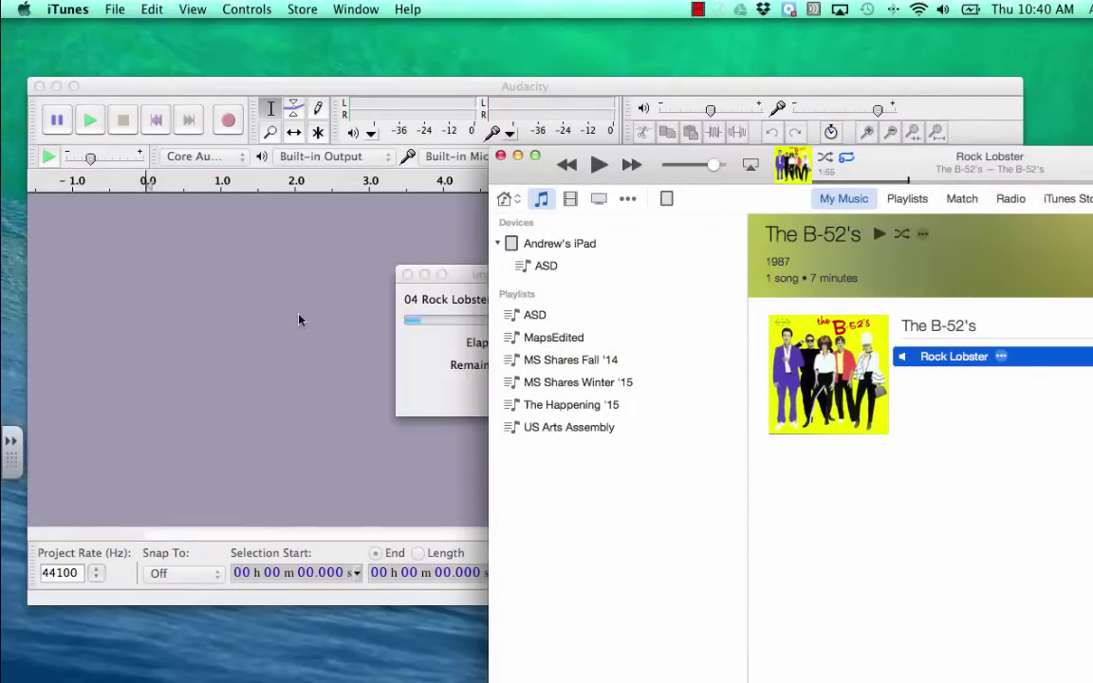
click(380, 105)
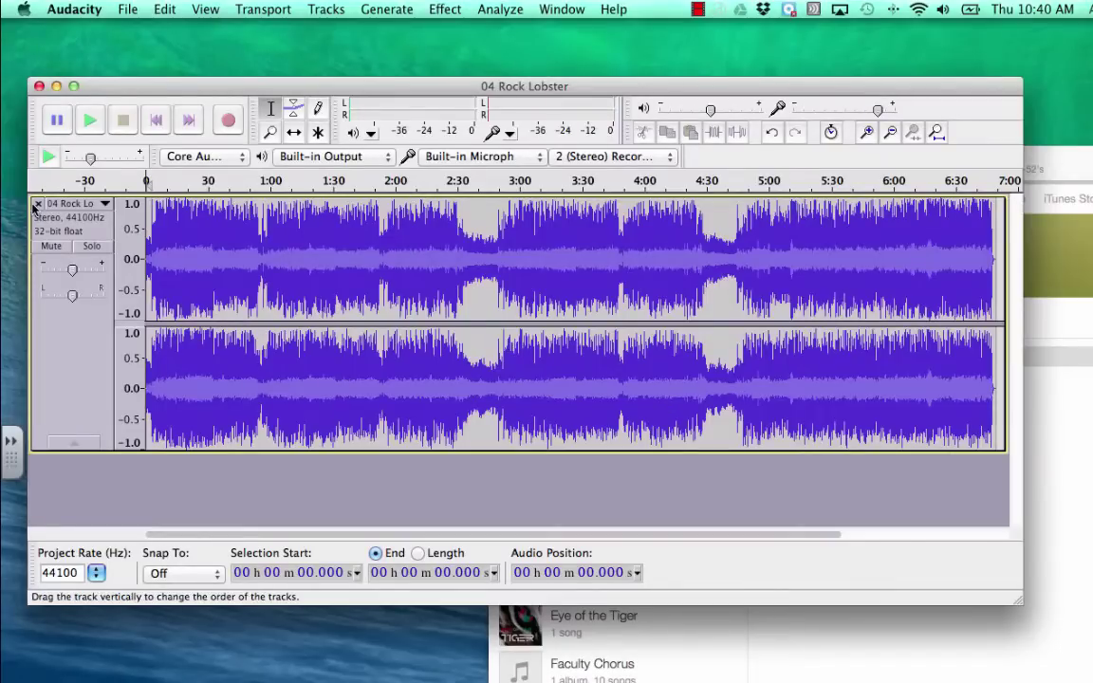
click(36, 205)
Put iTunes away and drag 04 Rock Lobster.mp3 from the desktop into Audacity.
key(super+Tab)
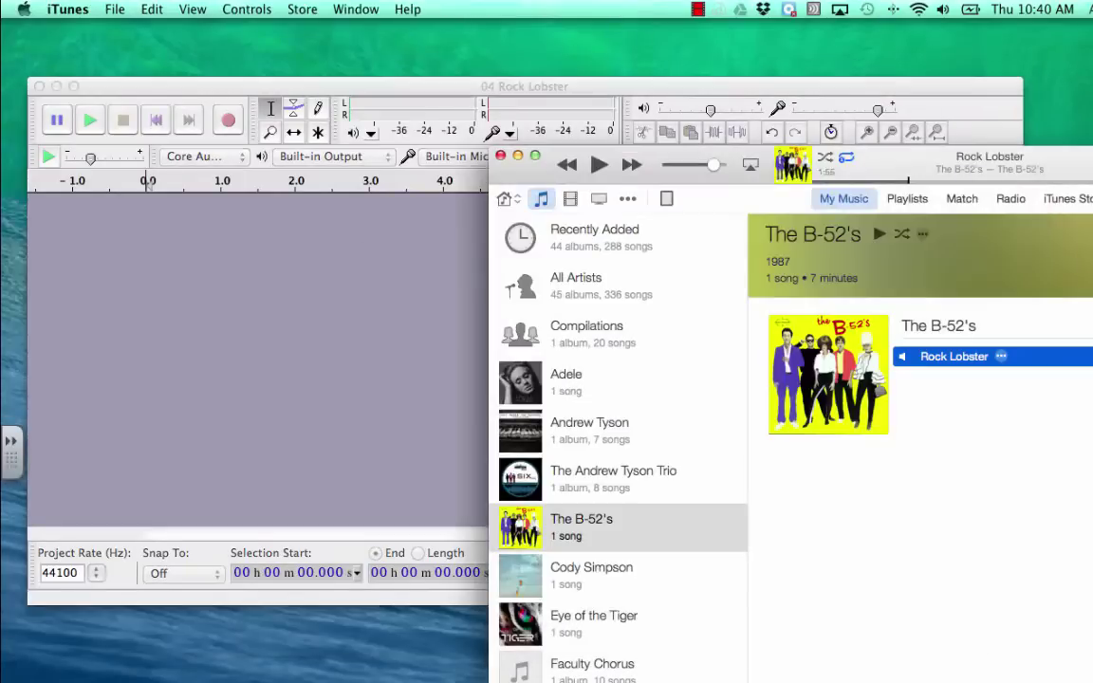
click(484, 152)
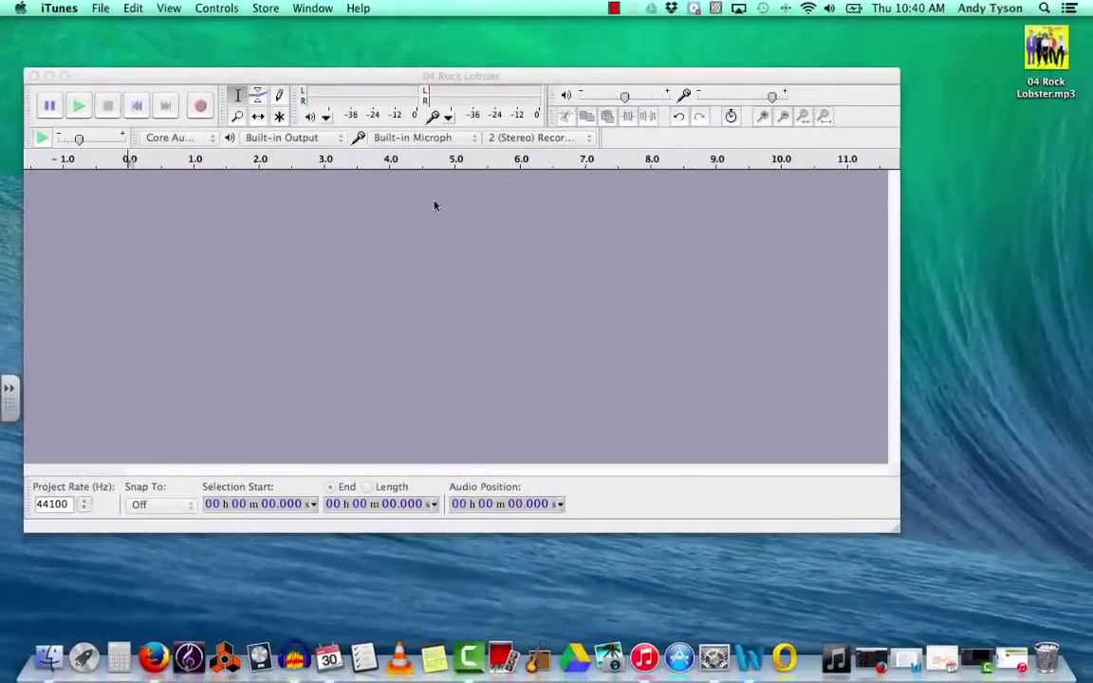
drag(475, 81, 487, 65)
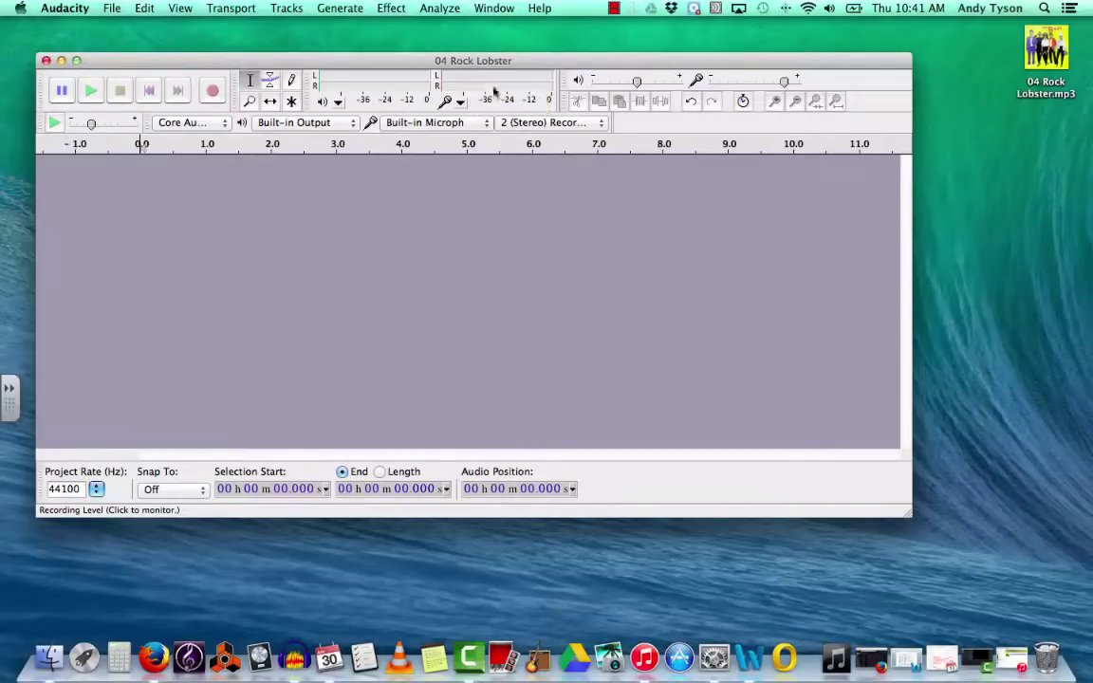
drag(1042, 48, 997, 180)
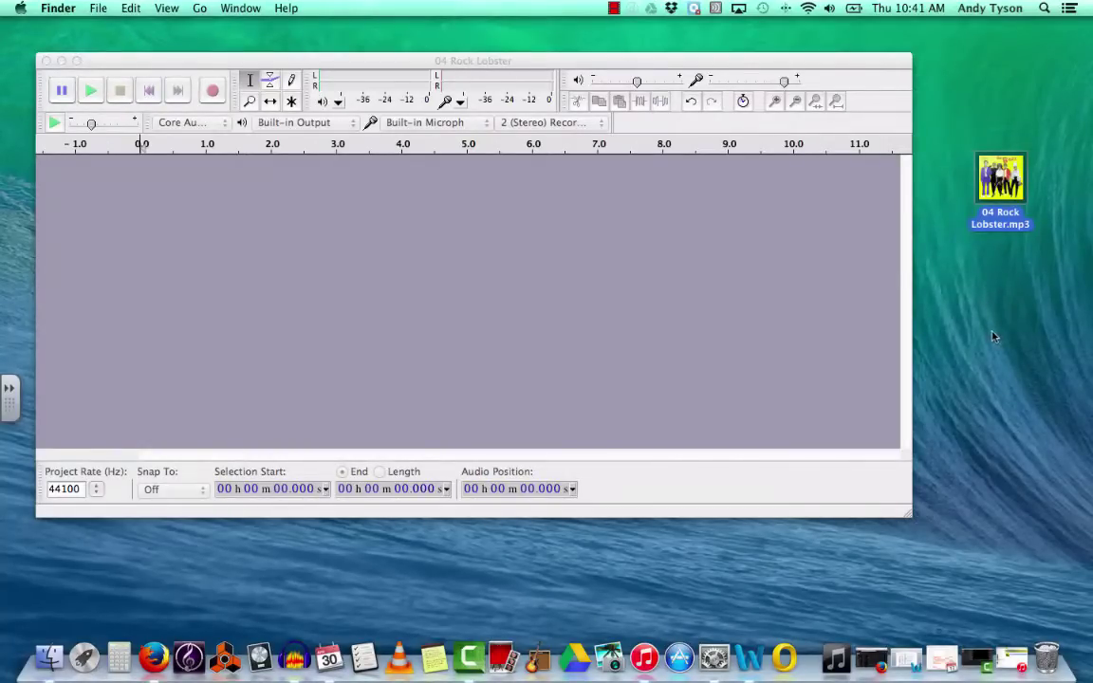
drag(1001, 181, 410, 195)
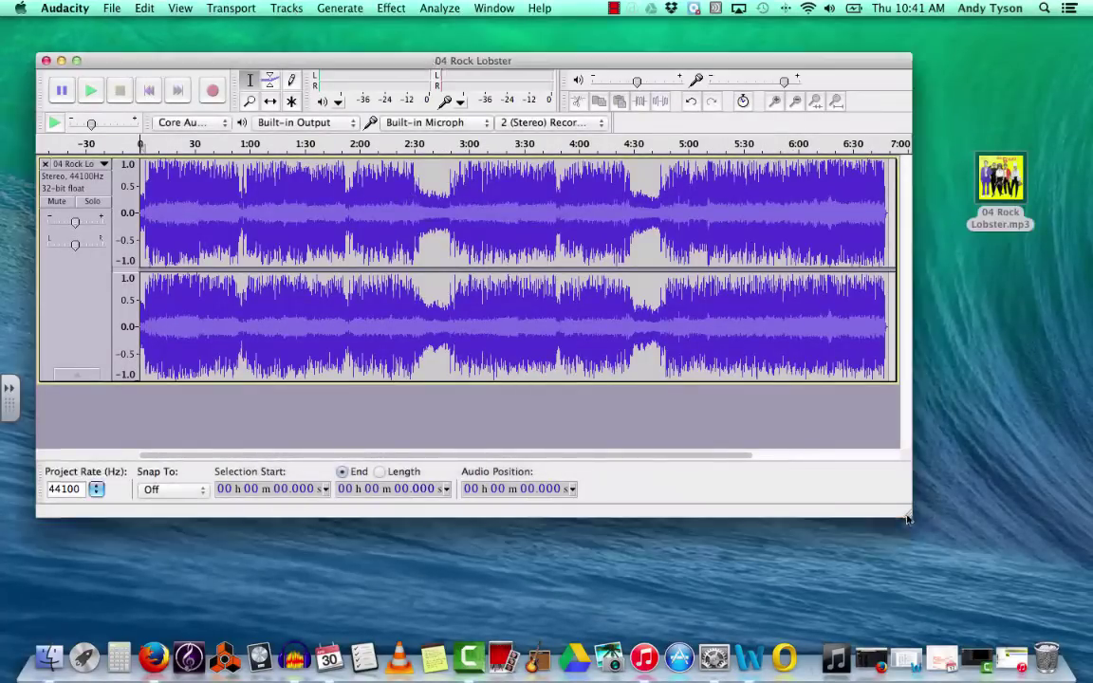
Enlarge the Audacity window and play the opening of Rock Lobster.
drag(909, 518, 1018, 579)
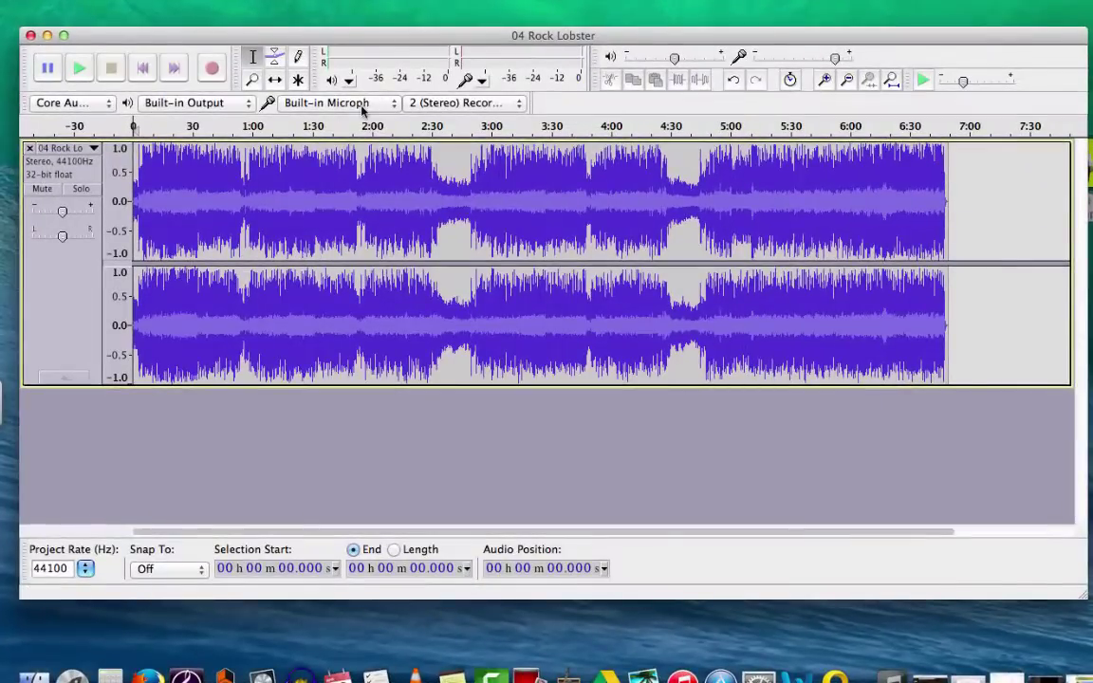
click(79, 71)
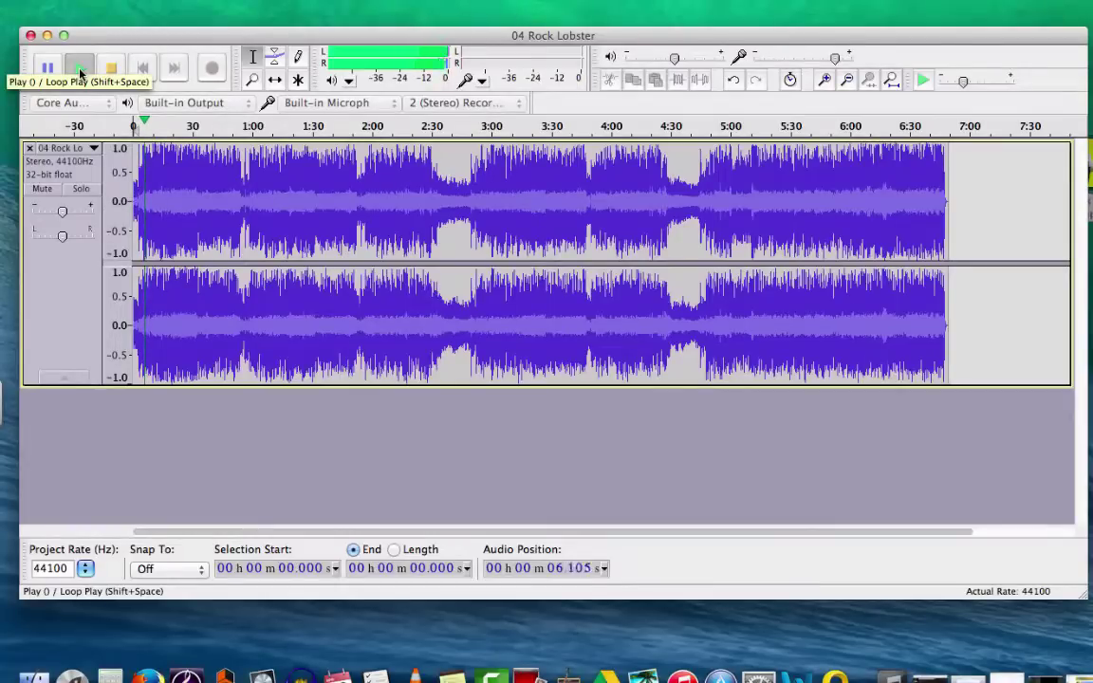
click(113, 63)
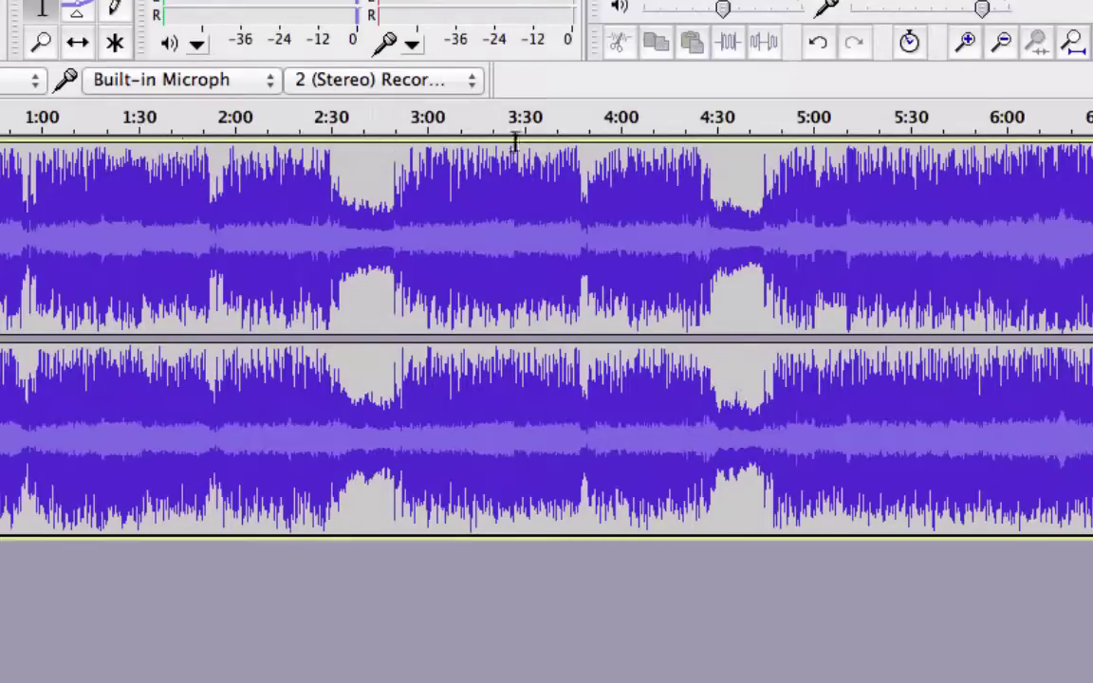
Zoom in three times to 5-second detail and scroll the timeline to about 1:30.
click(968, 48)
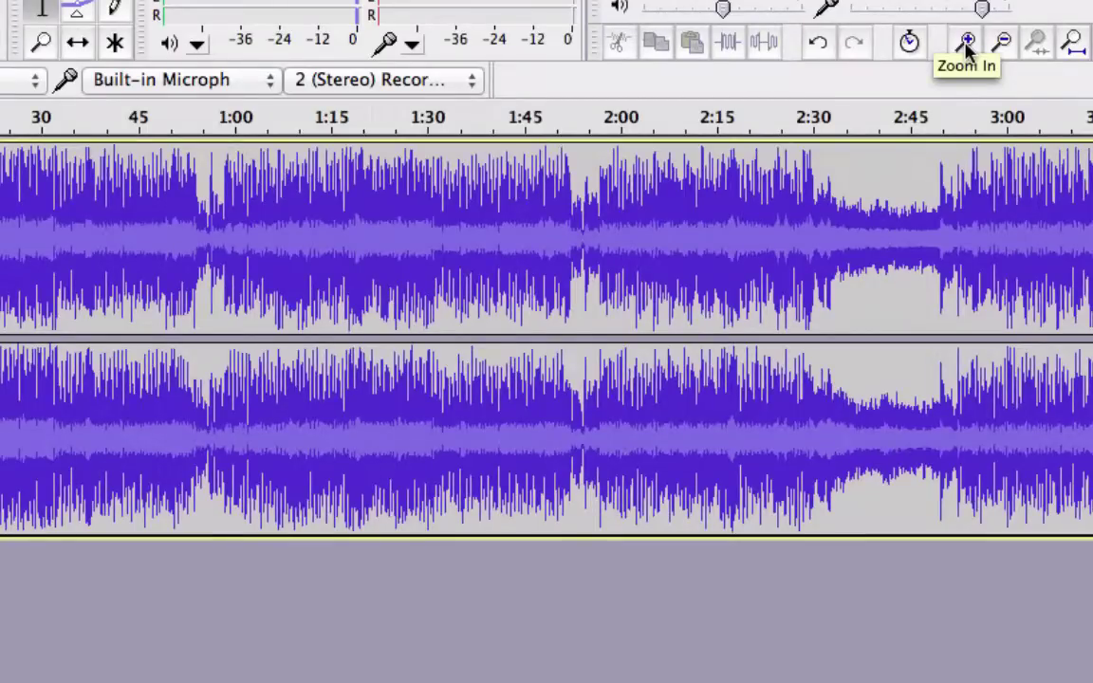
click(967, 48)
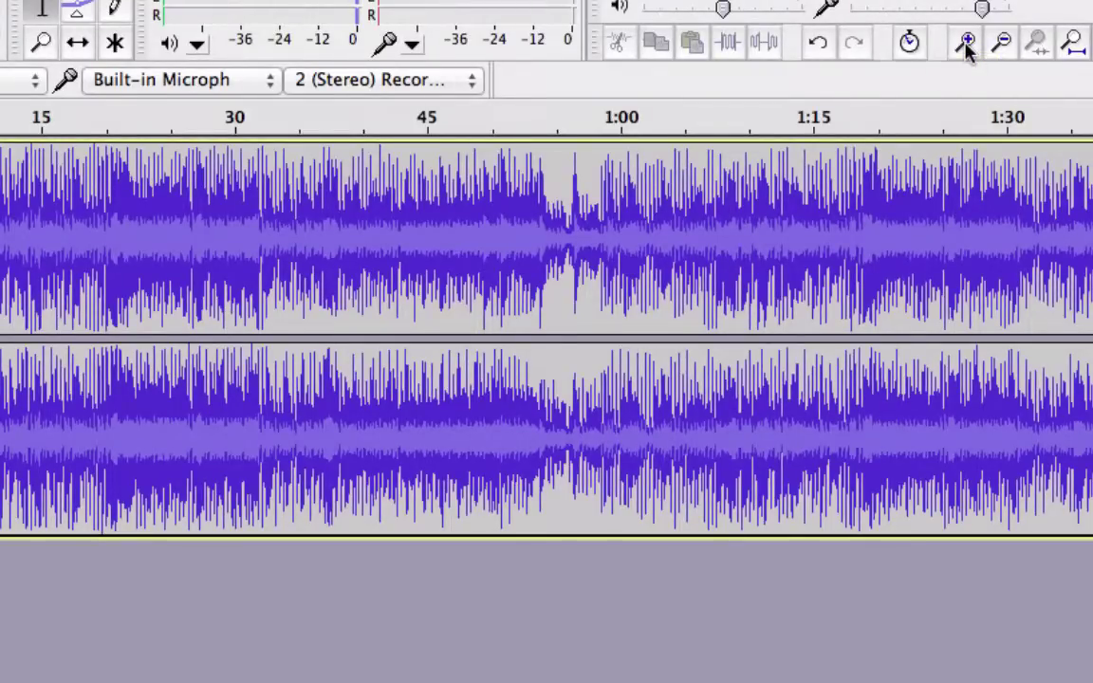
click(967, 48)
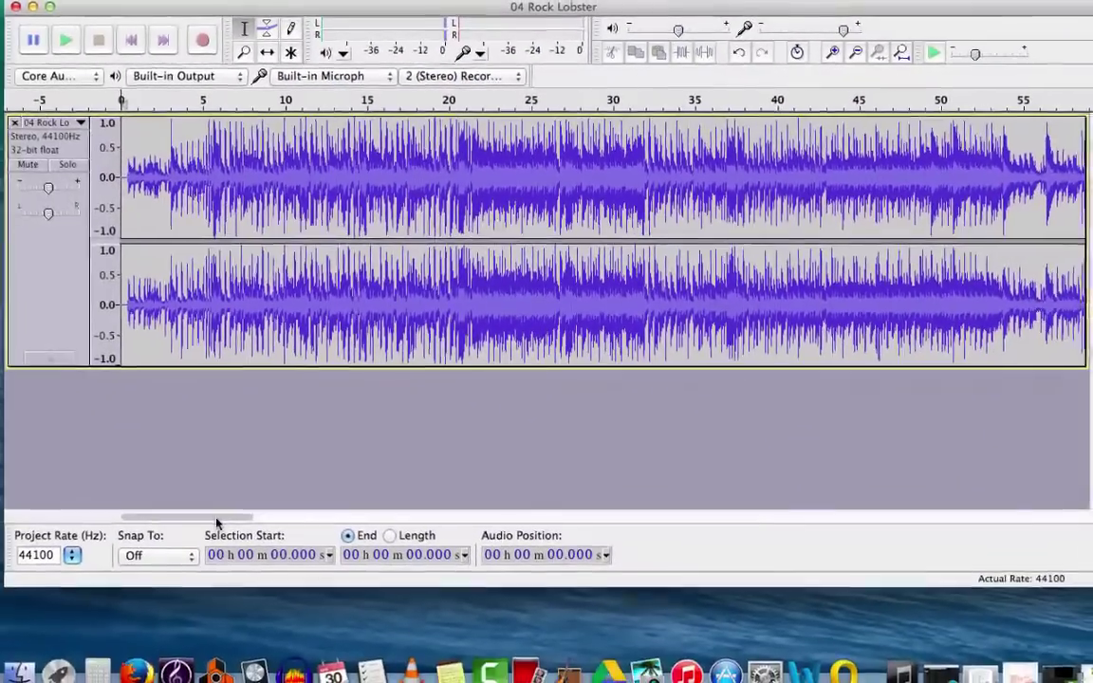
drag(215, 518, 418, 522)
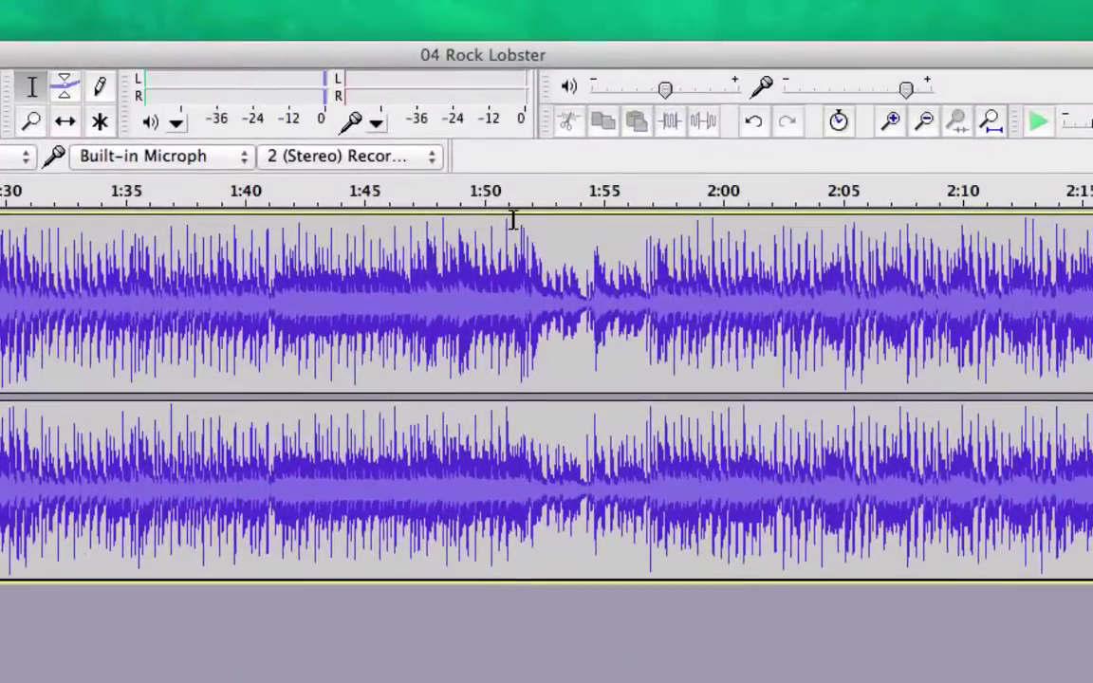
Play through the quiet gap and stop the playhead at about 1:54.
scroll(513, 220, right, 5)
click(65, 191)
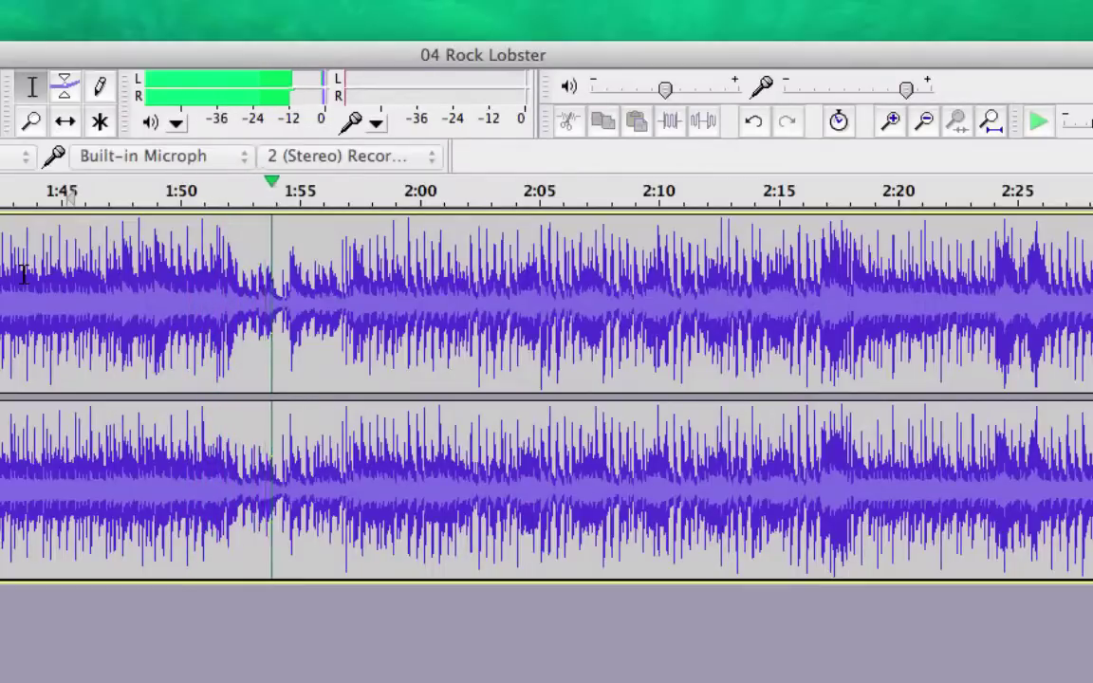
key(p)
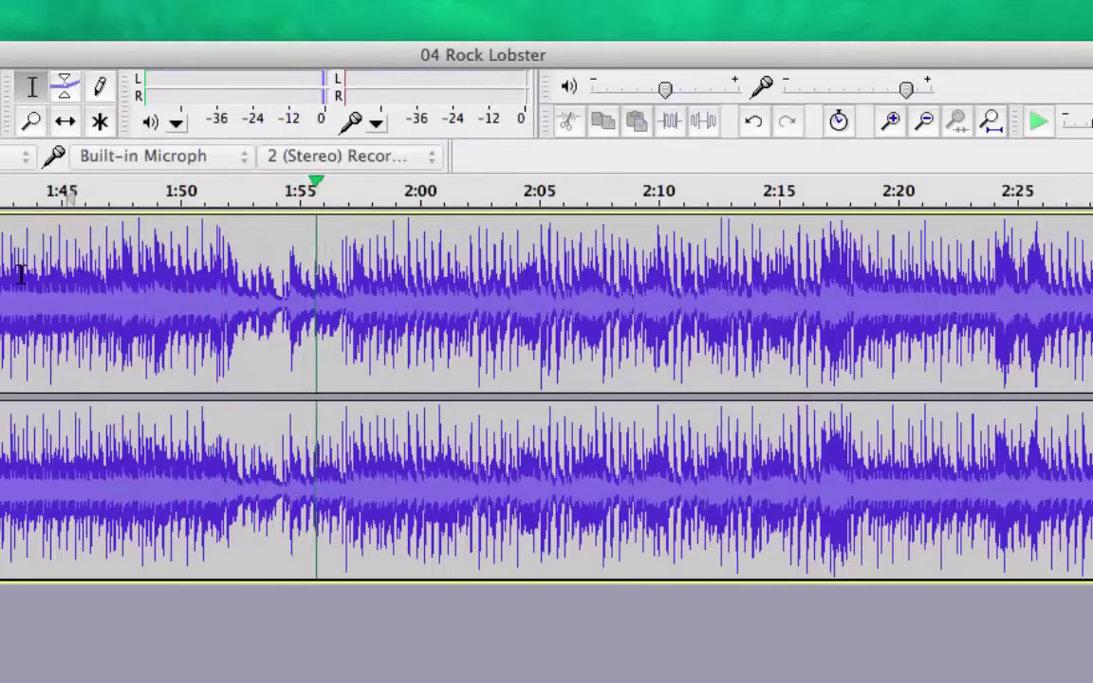
key(space)
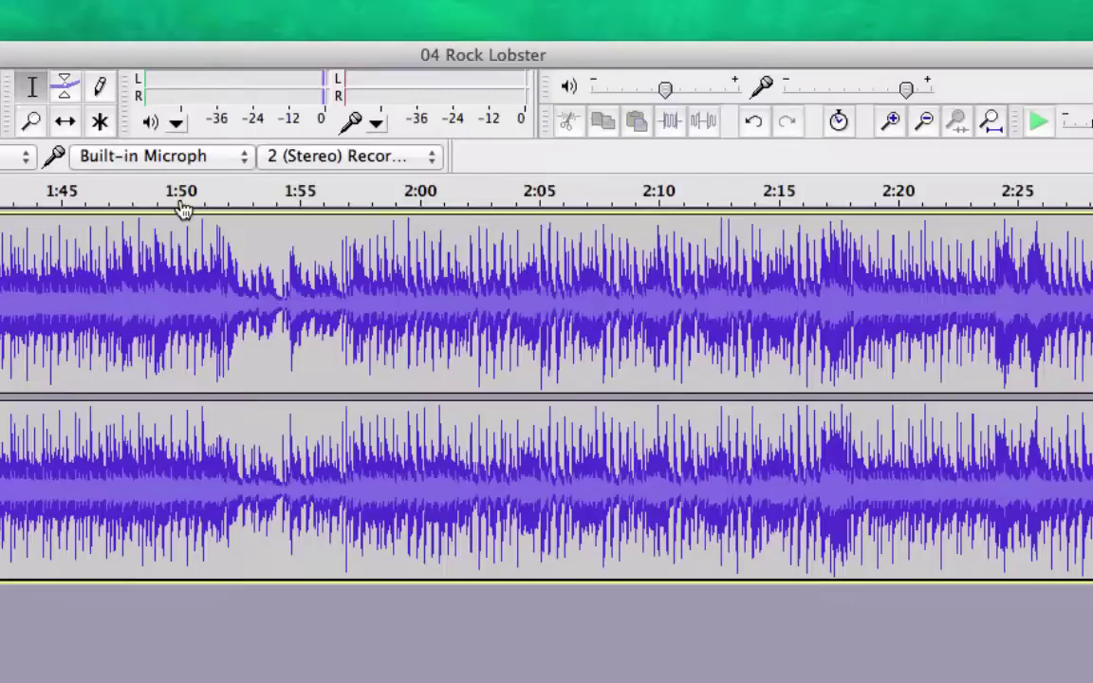
click(180, 197)
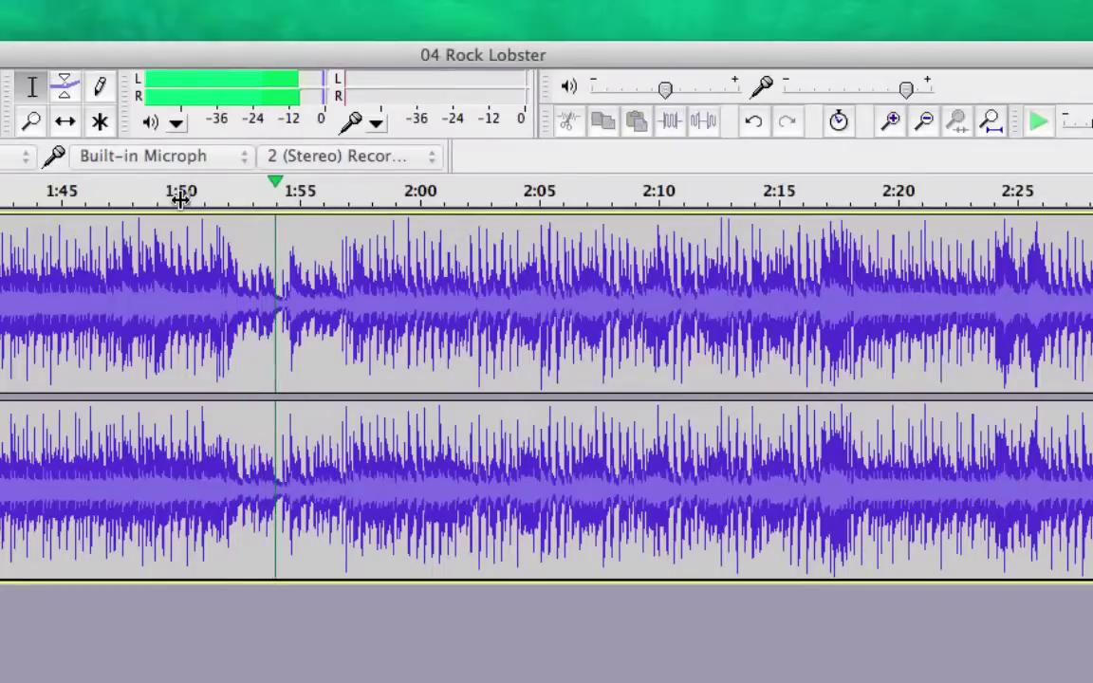
key(space)
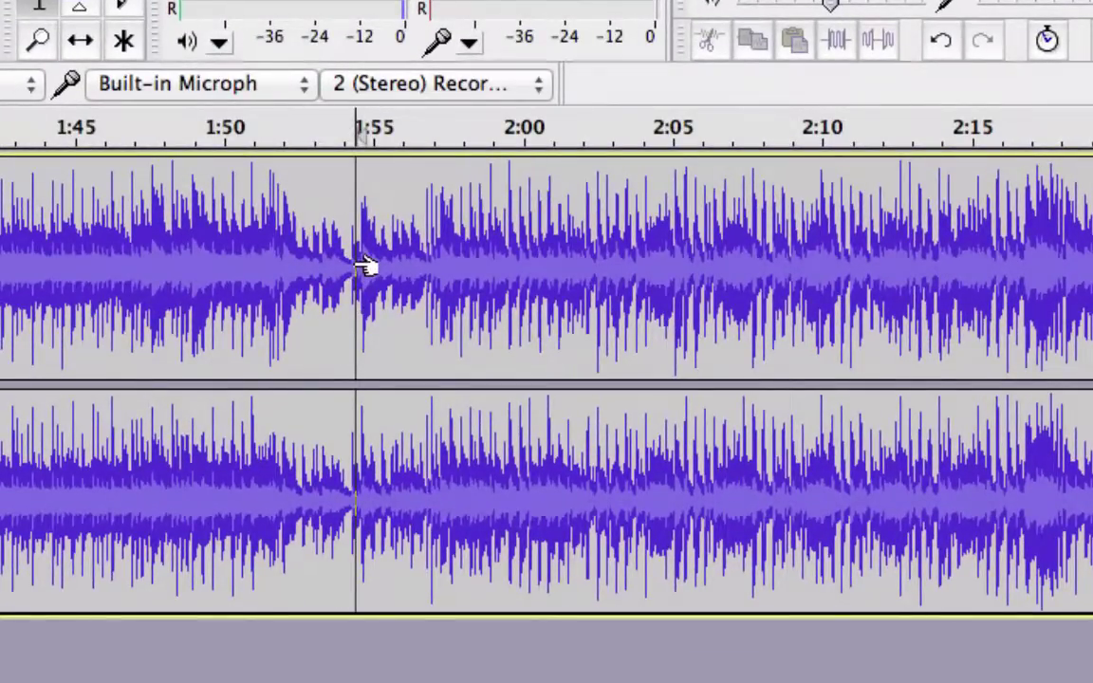
Delete all audio from 1:54 to the track's end and replay from about 1:47.
drag(359, 267, 1091, 285)
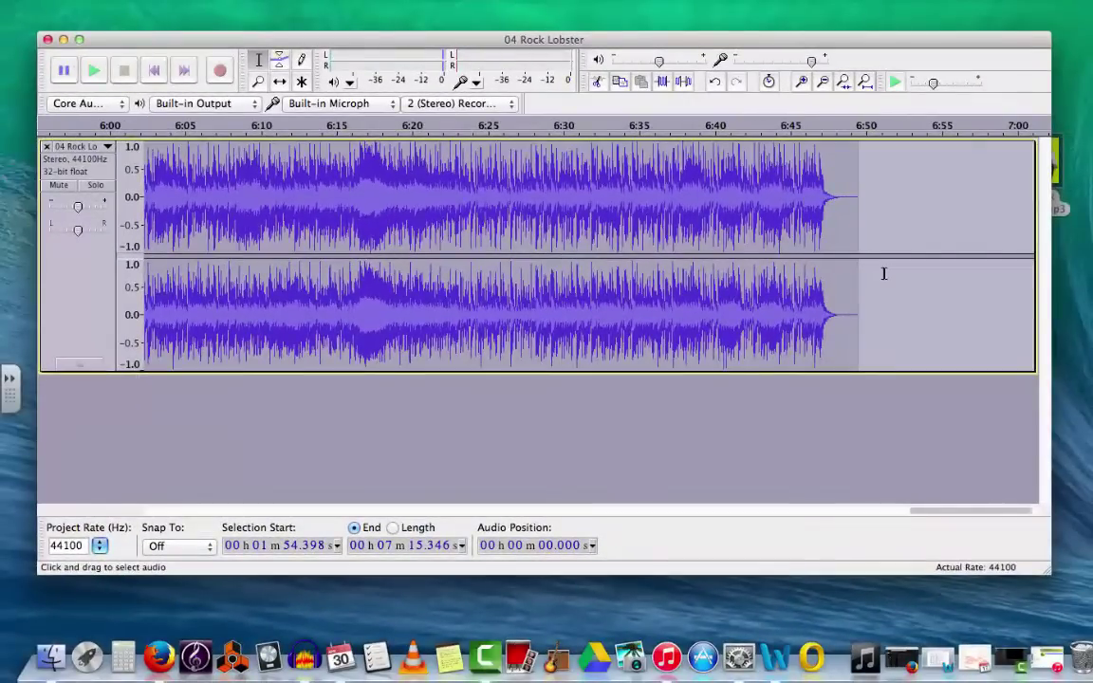
key(Delete)
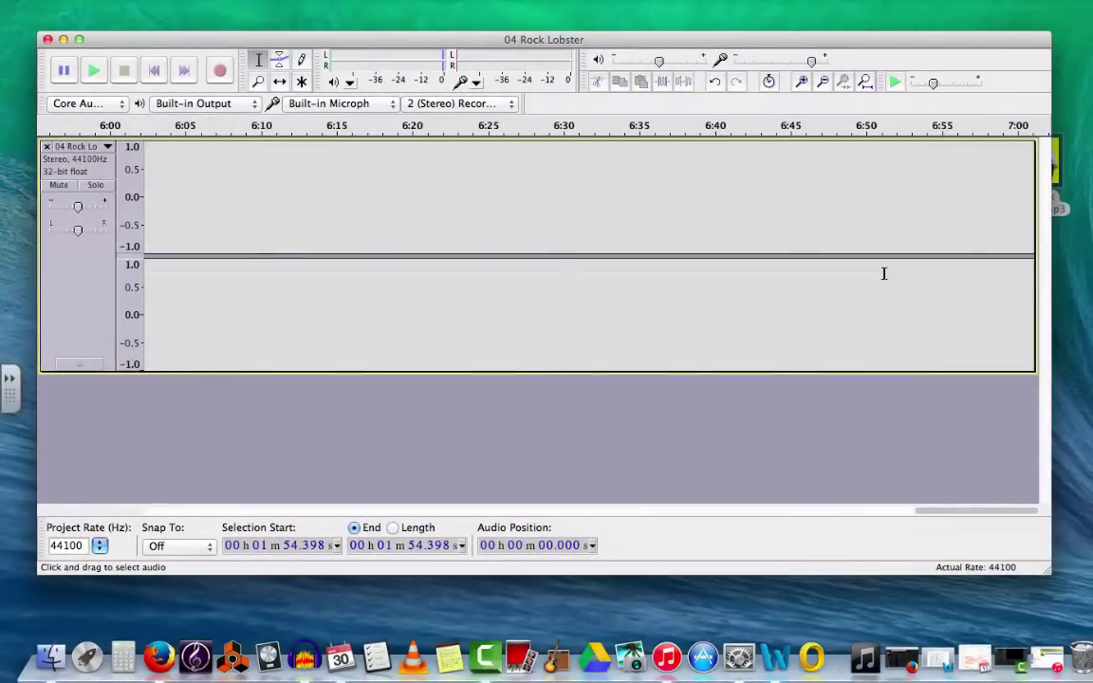
mouse_move(971, 513)
mouse_down()
mouse_move(659, 515)
mouse_move(432, 539)
mouse_move(375, 511)
mouse_move(401, 510)
mouse_up()
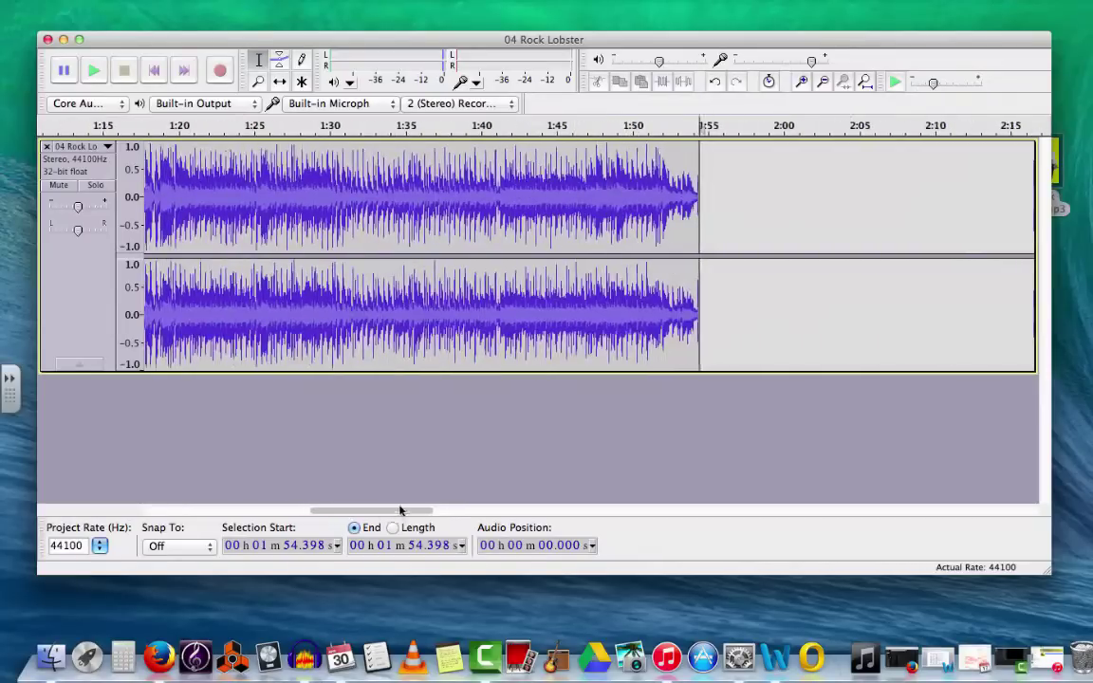
click(599, 132)
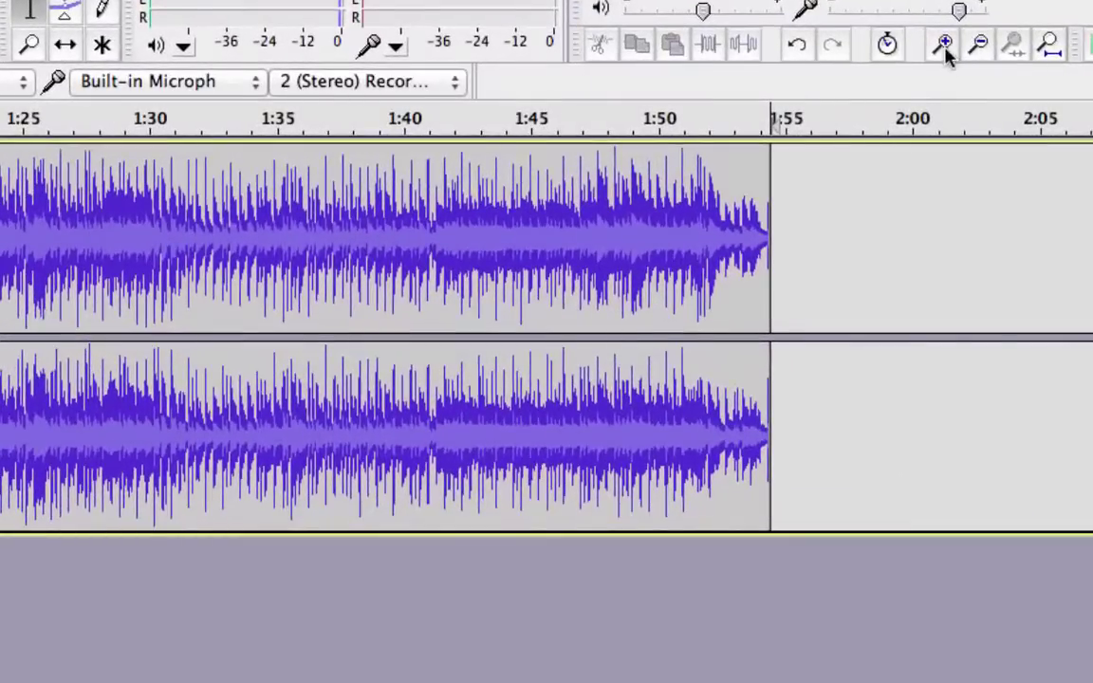
Zoom into the ending, delete the leftover final sliver, and replay from about 1:51.8.
click(802, 83)
click(945, 52)
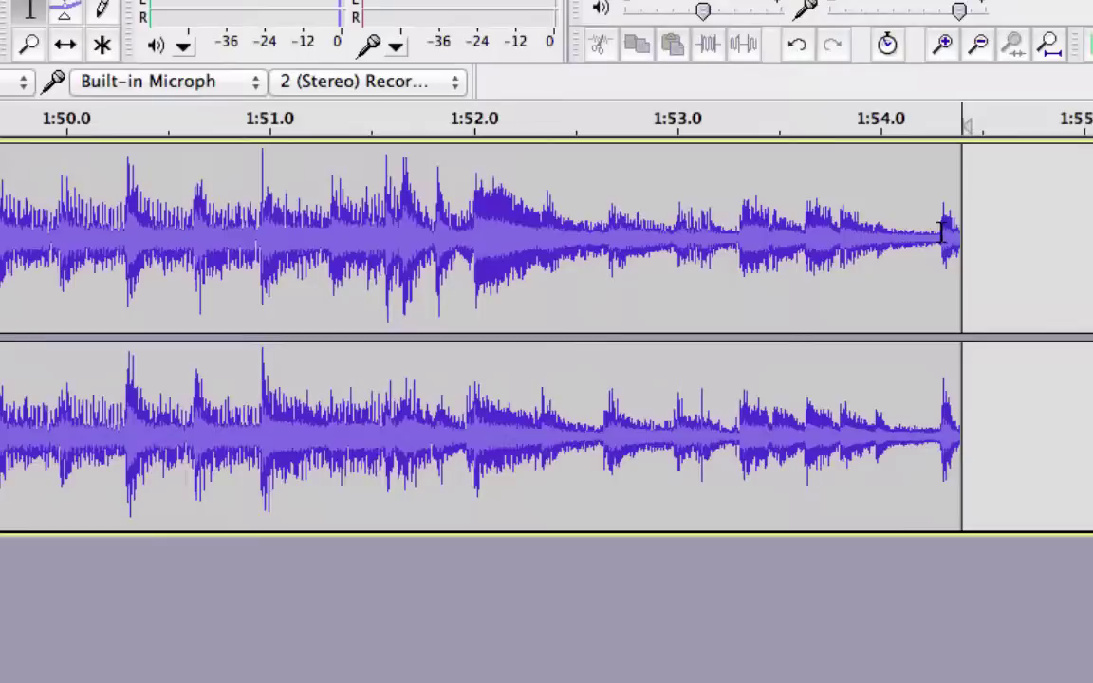
click(940, 129)
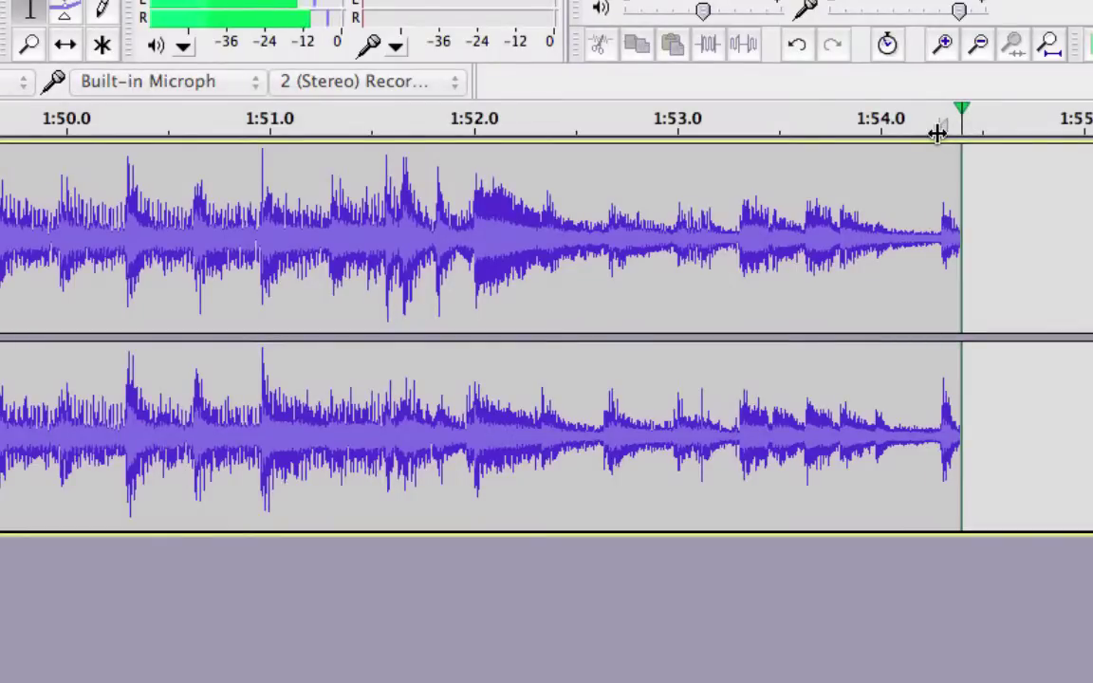
drag(994, 245, 940, 254)
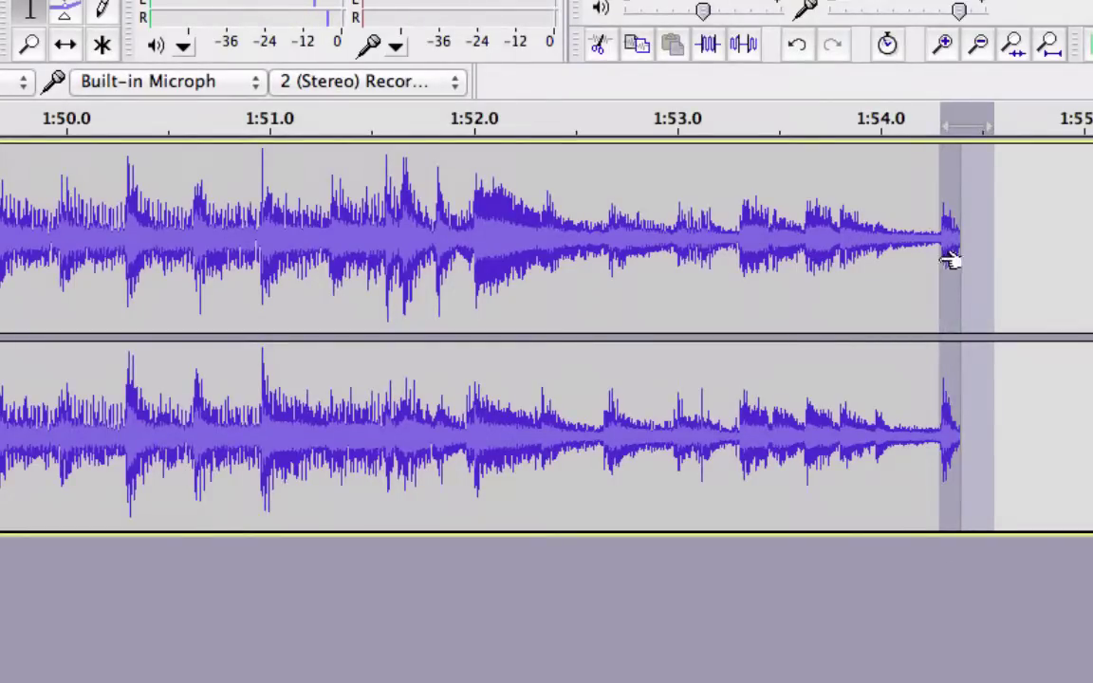
key(Delete)
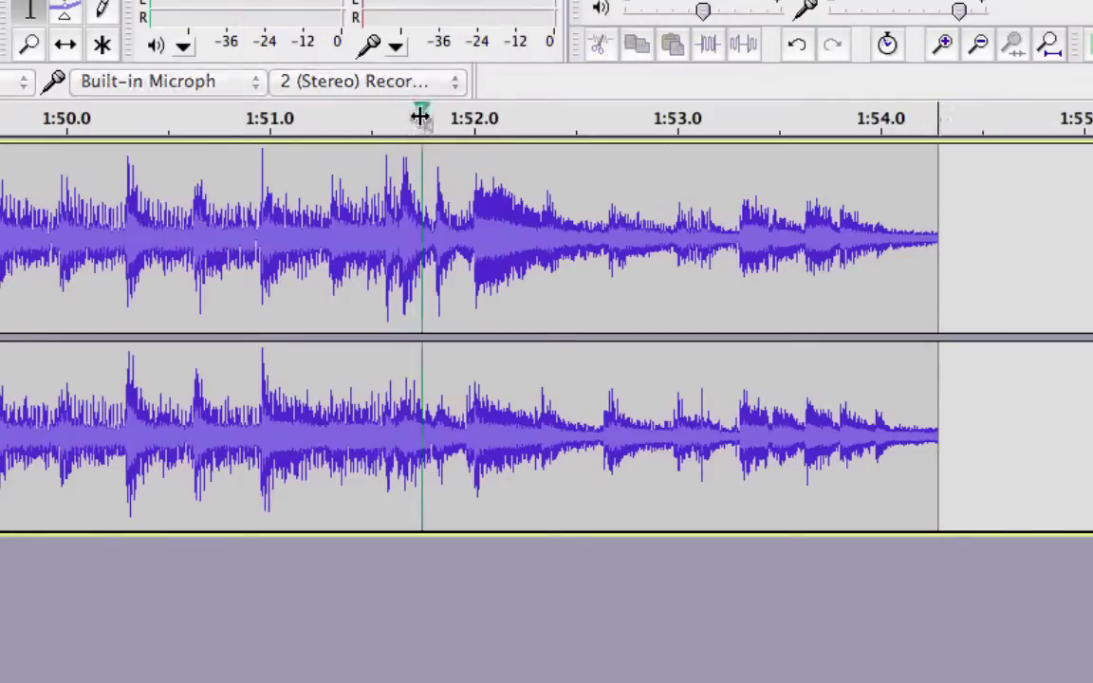
click(420, 116)
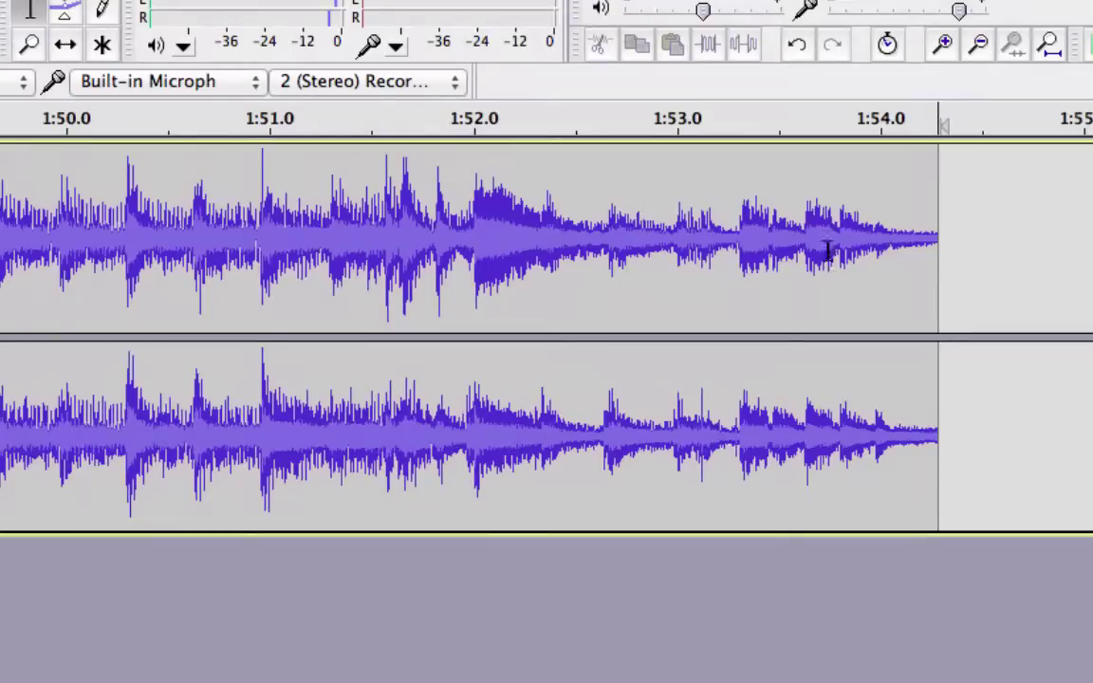
Apply Fade Out from about 1:50 to the end, check it from 1:49, then deselect.
click(947, 242)
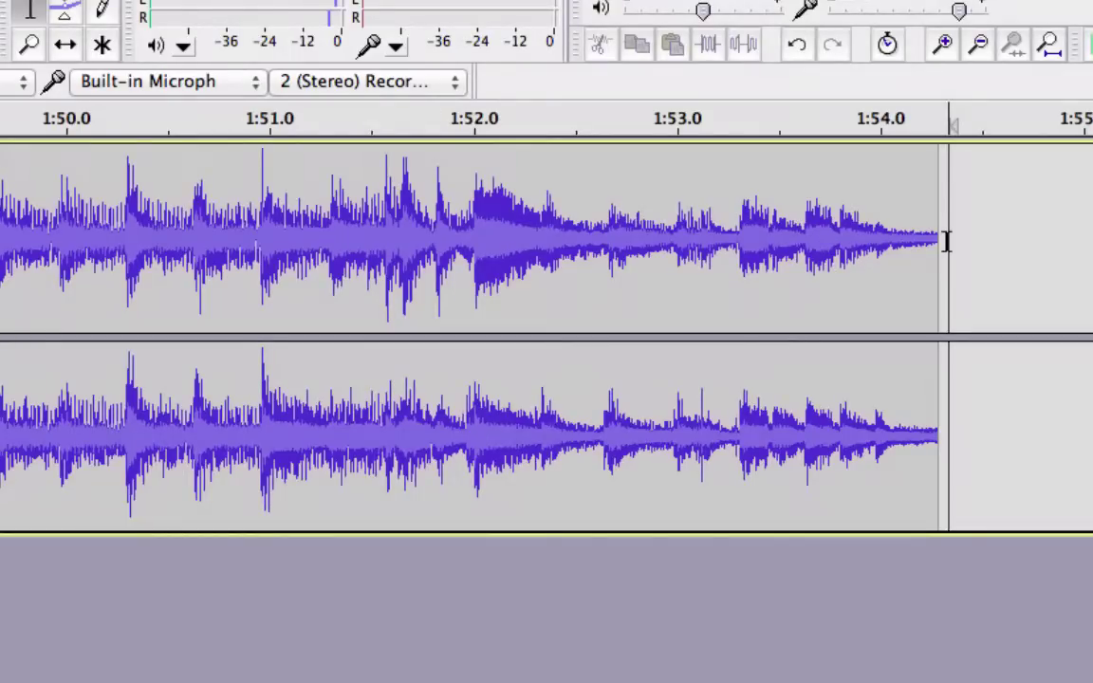
drag(946, 241, 601, 267)
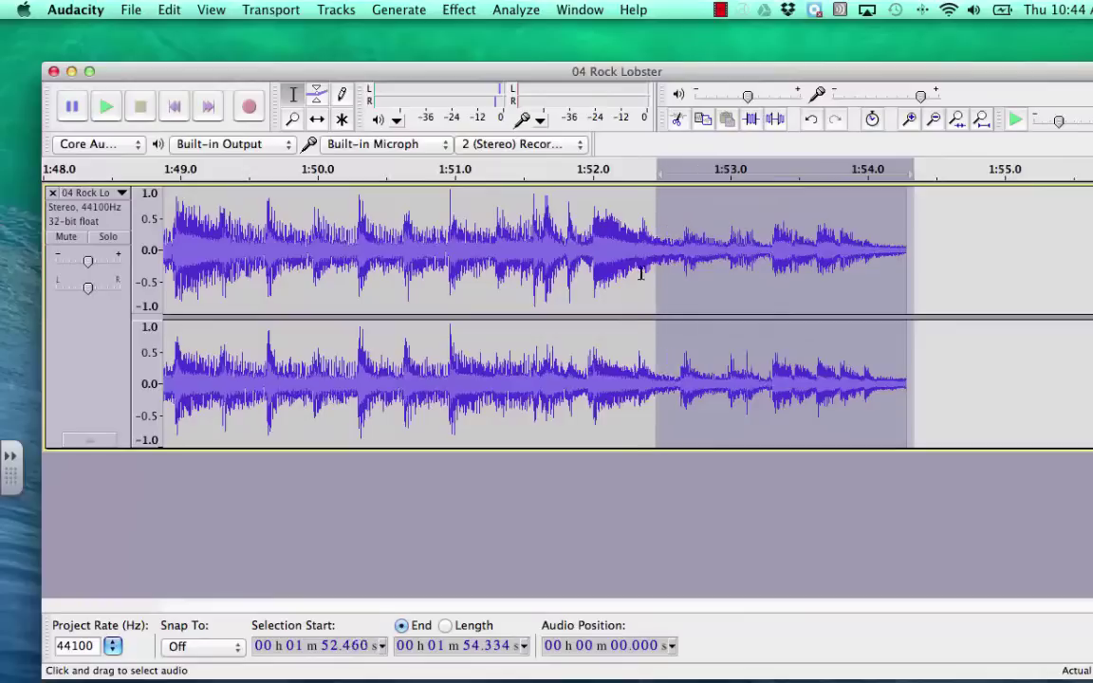
drag(600, 267, 316, 273)
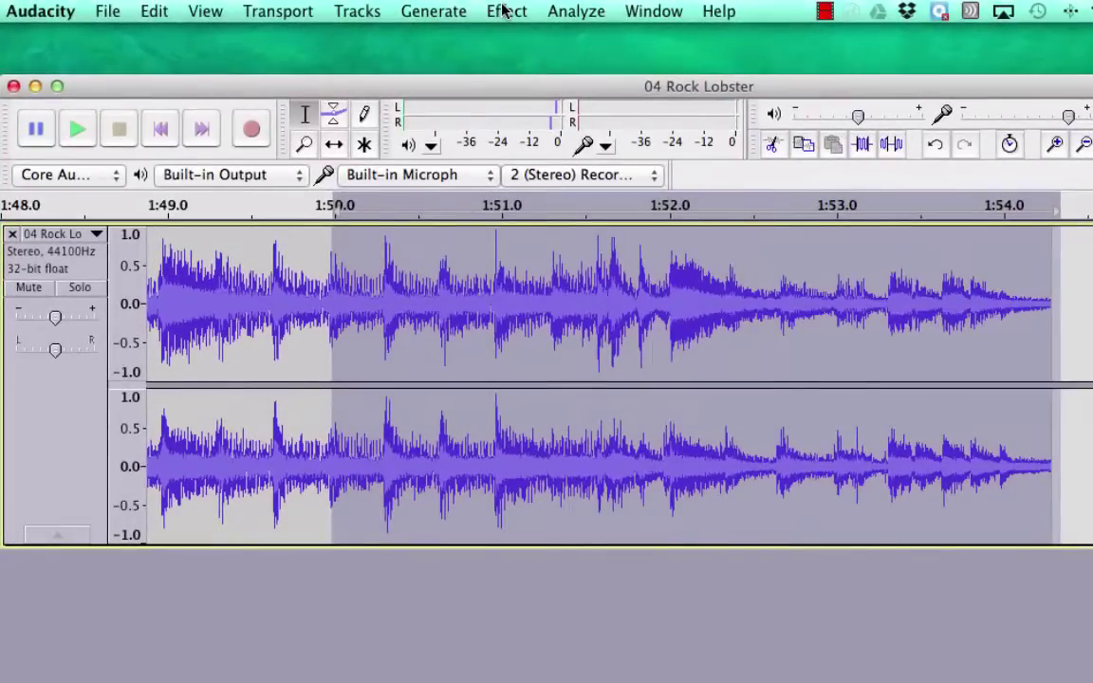
click(505, 10)
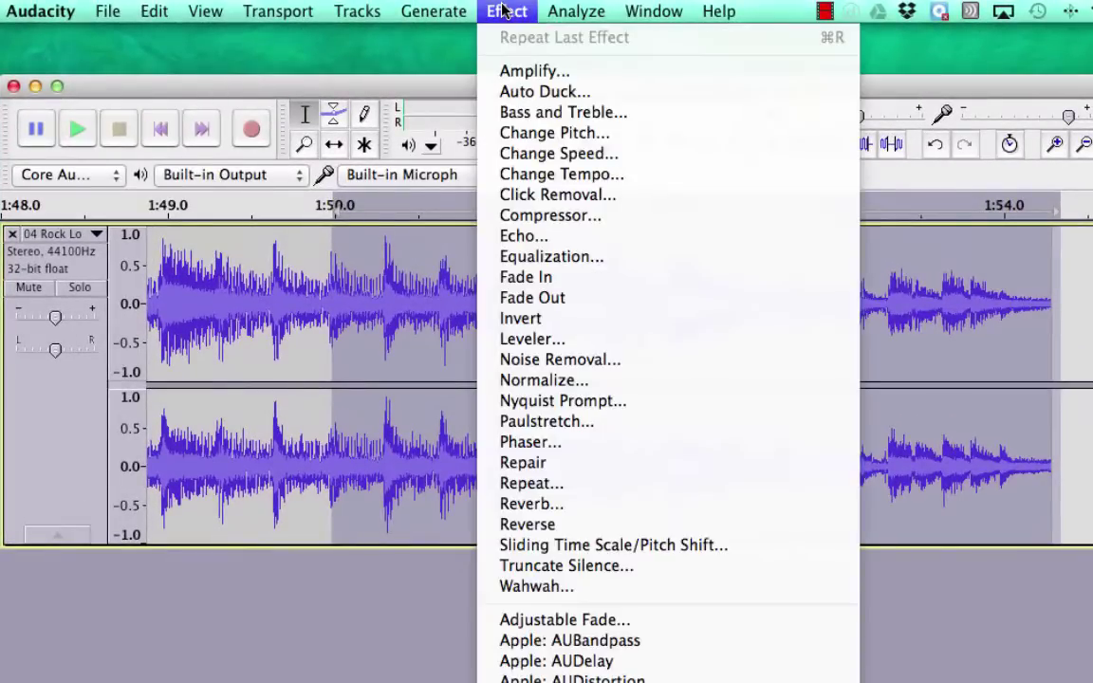
click(581, 298)
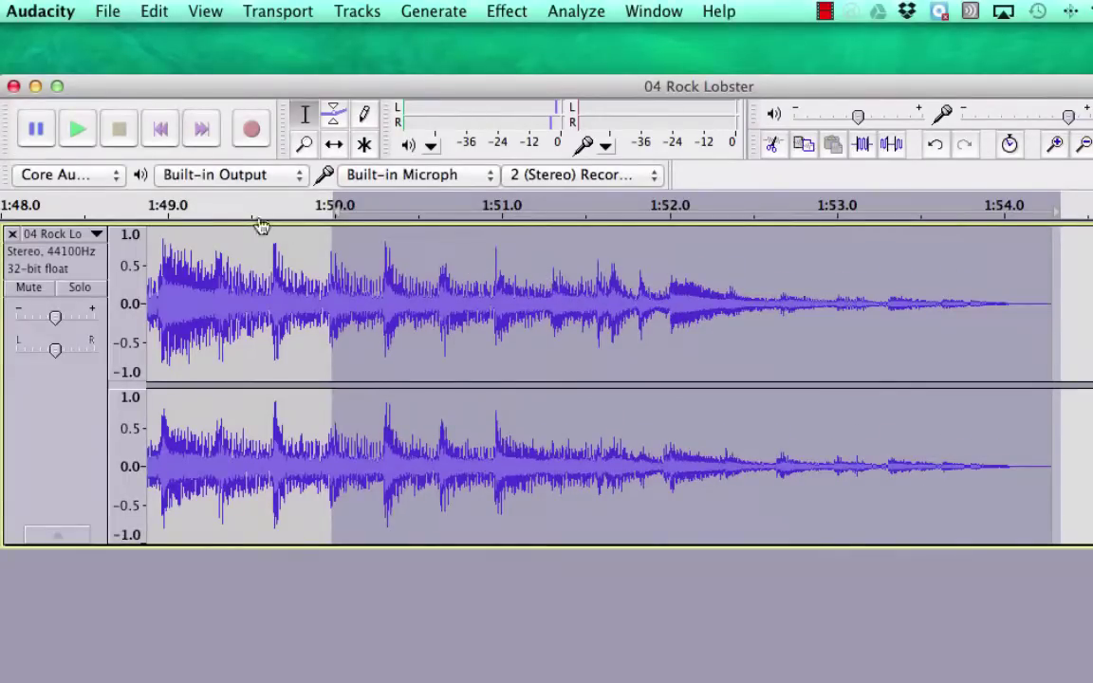
click(170, 208)
key(ctrl+shift+a)
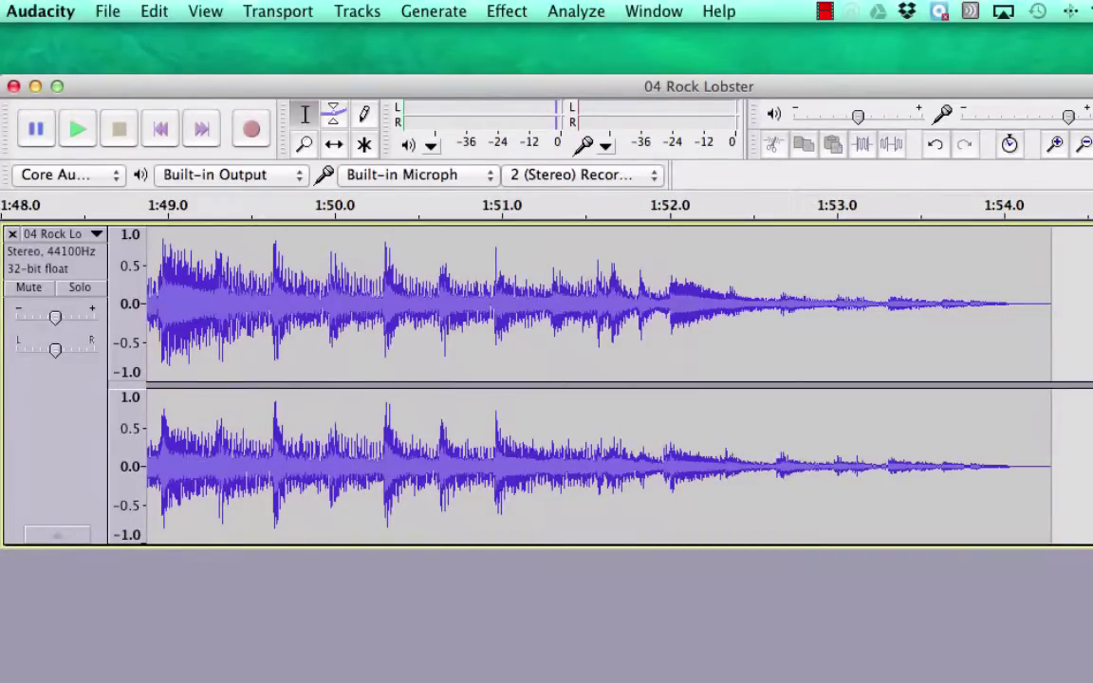
Zoom out and scroll left until the whole under-two-minute track is visible.
click(1085, 148)
click(1085, 147)
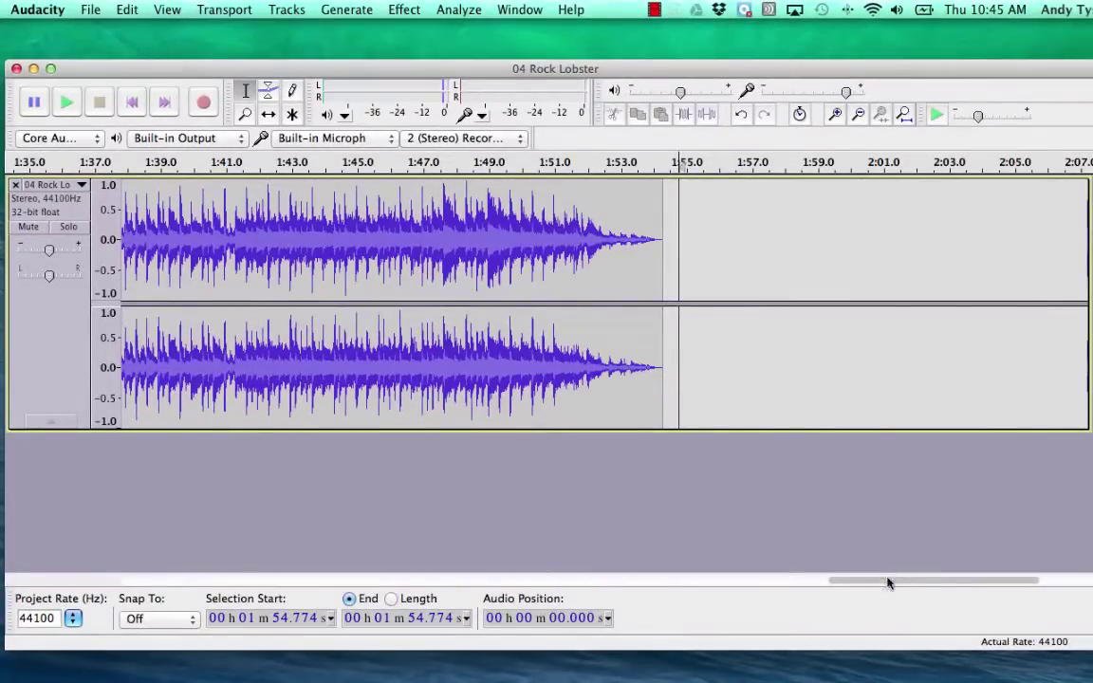
mouse_move(888, 582)
mouse_down()
mouse_move(791, 595)
mouse_move(490, 550)
mouse_move(447, 457)
mouse_up()
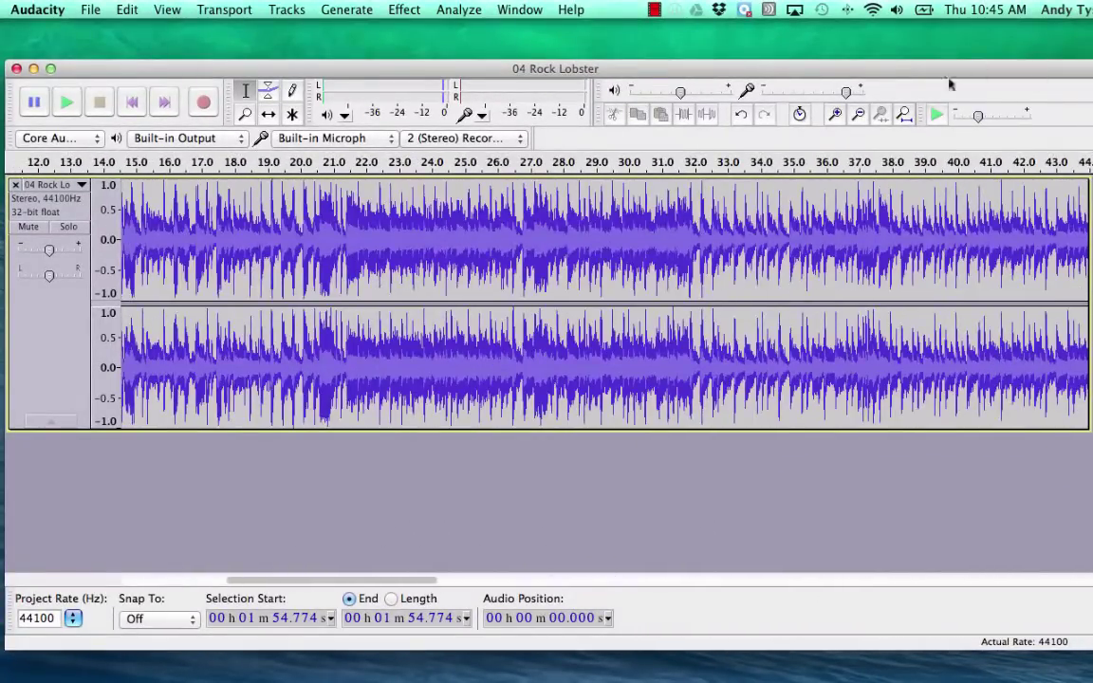
click(864, 121)
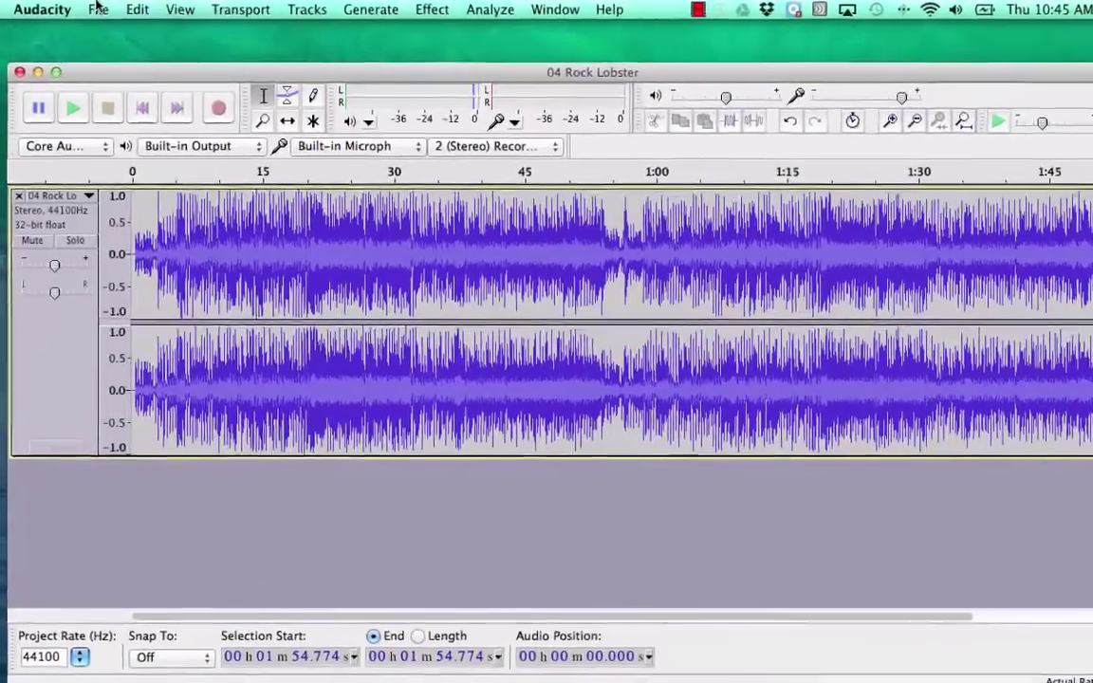
Rename the export to 'Rock Lobster MS Shares Edited', choose MP3 Files, and save to Desktop.
click(90, 9)
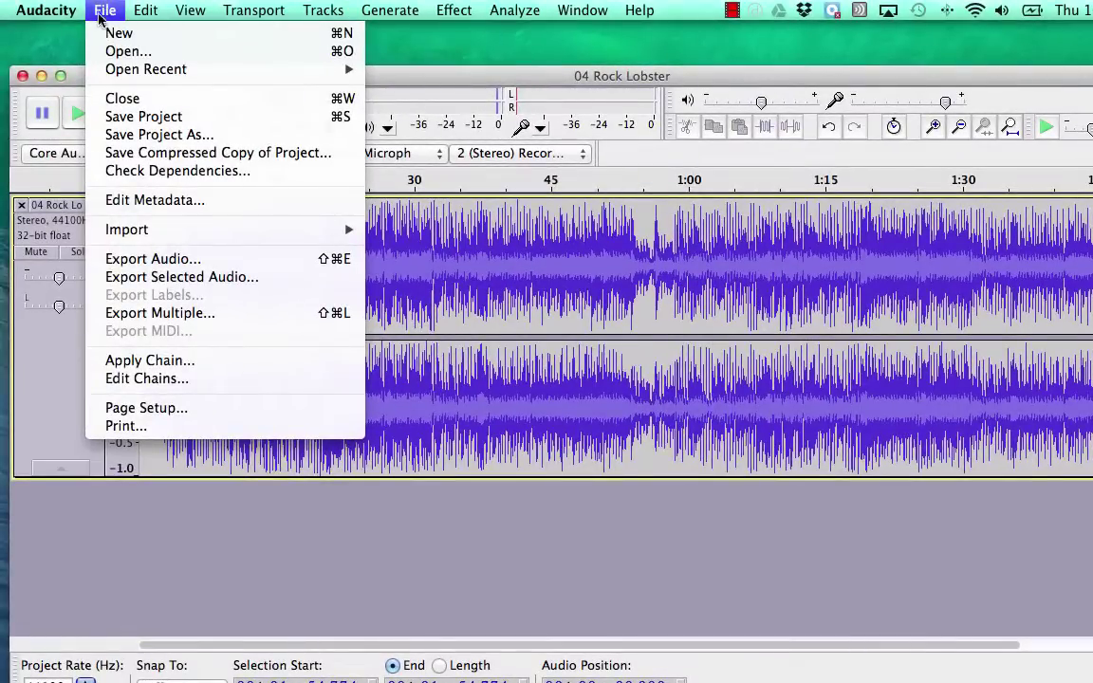
click(195, 264)
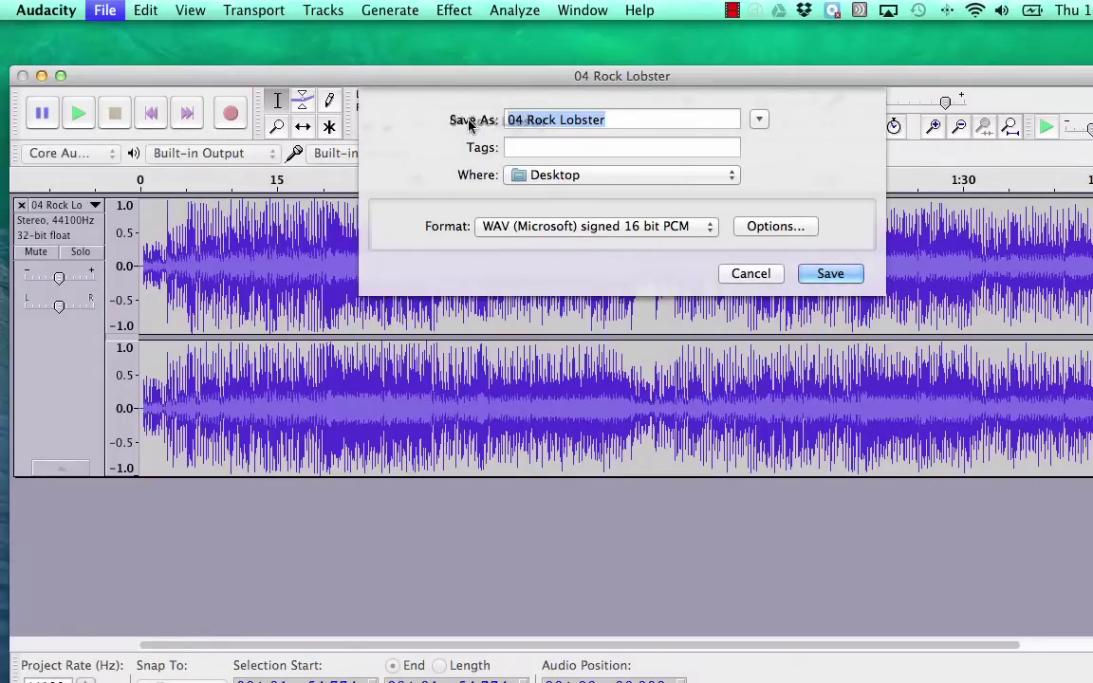
click(512, 119)
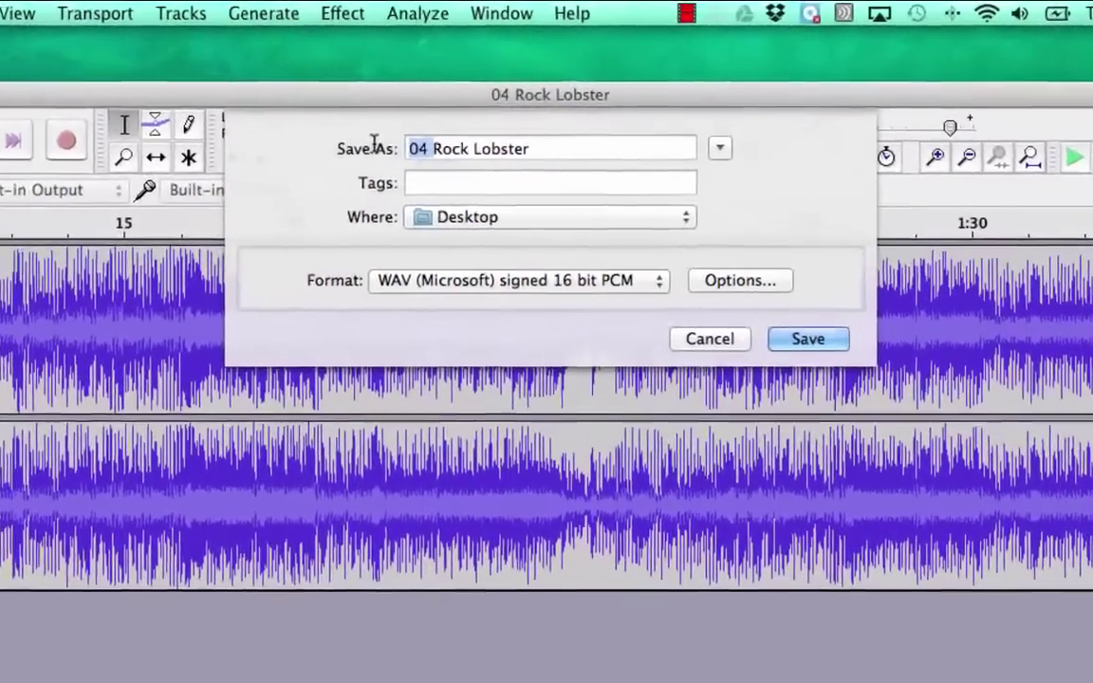
key(BackSpace)
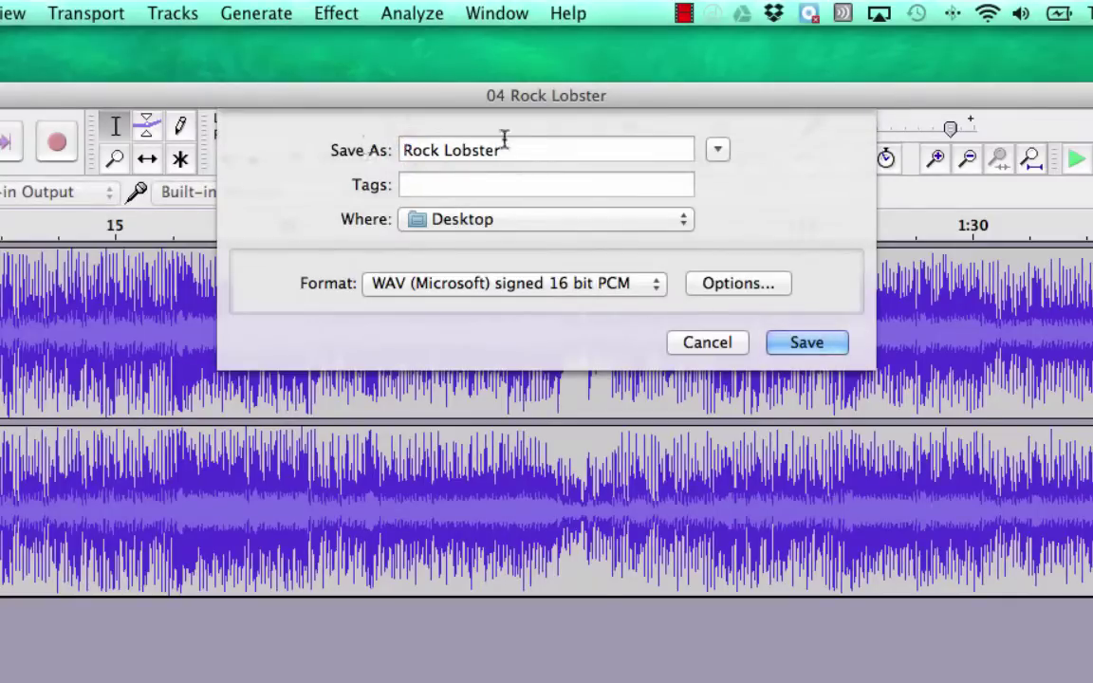
text(MS Shares )
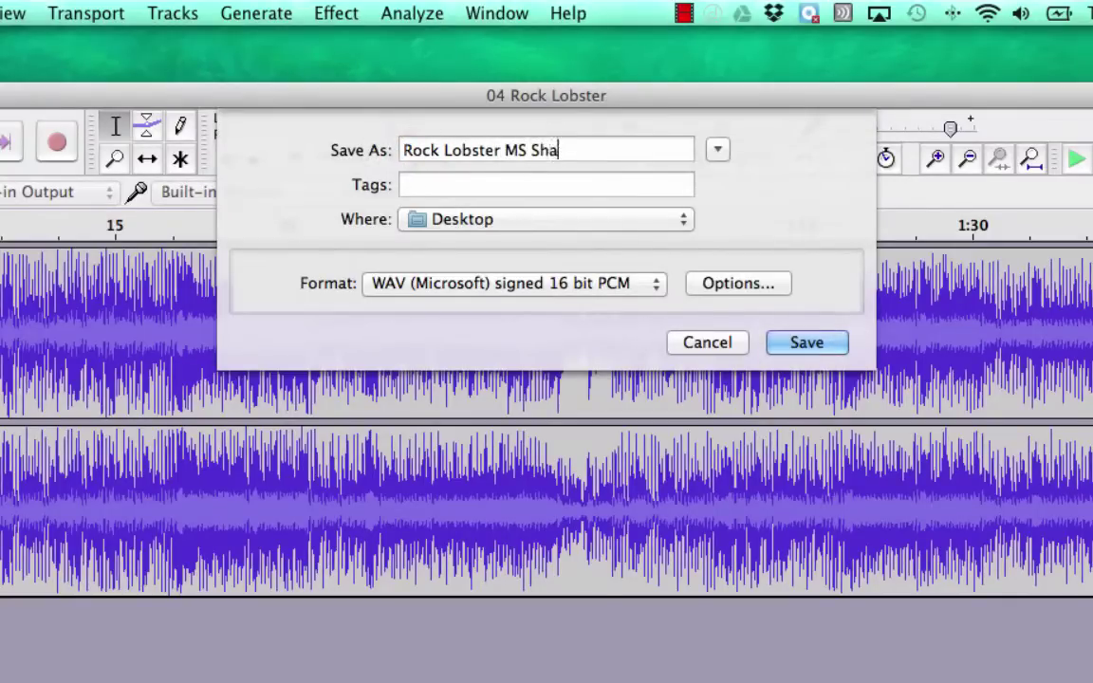
text(Edited)
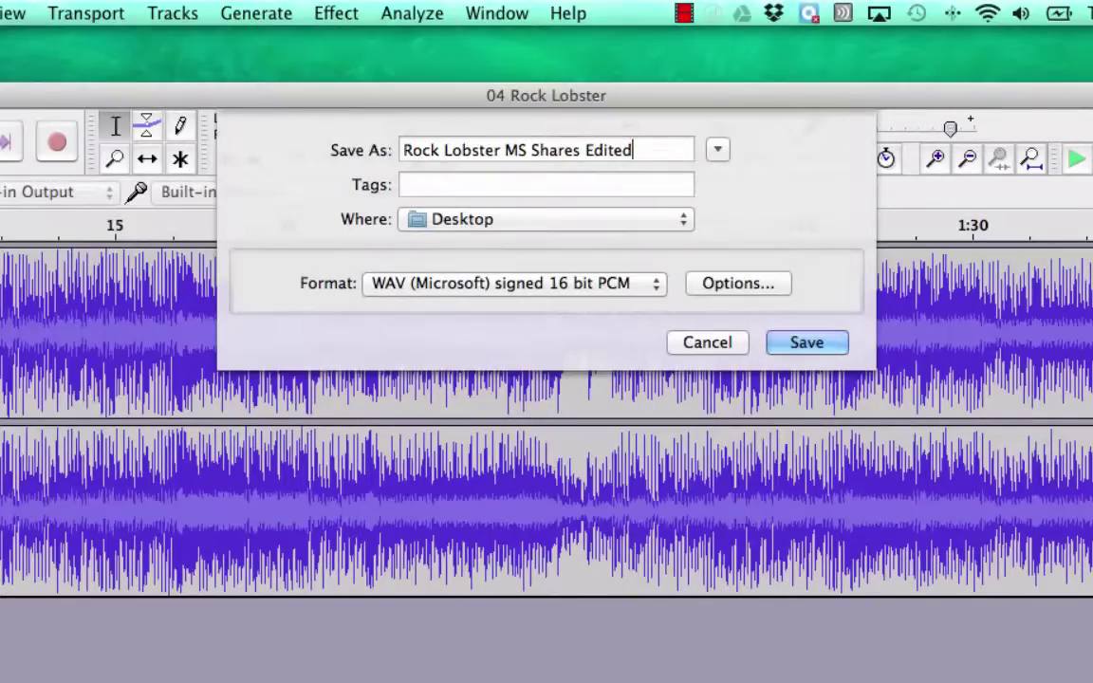
click(428, 284)
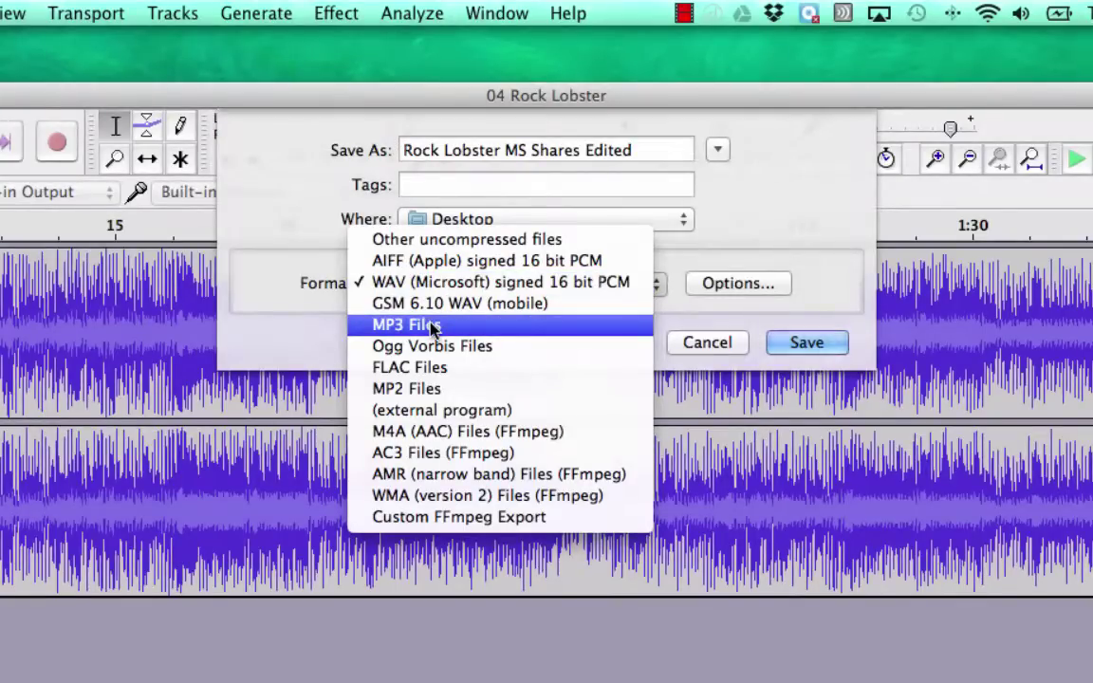
click(431, 326)
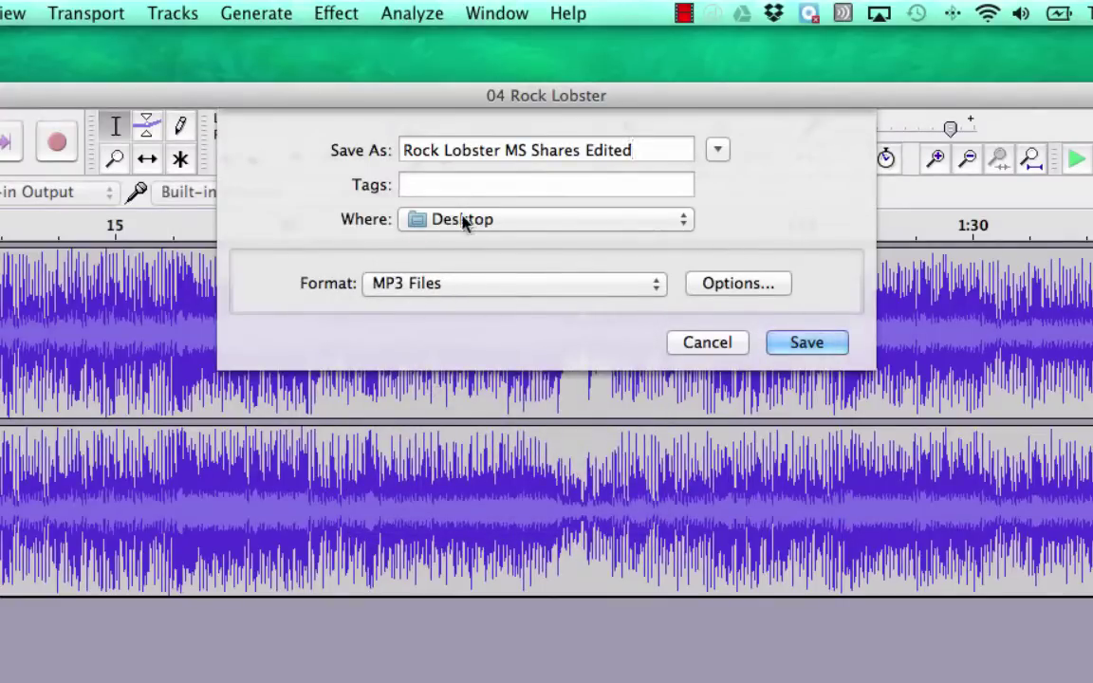
click(807, 343)
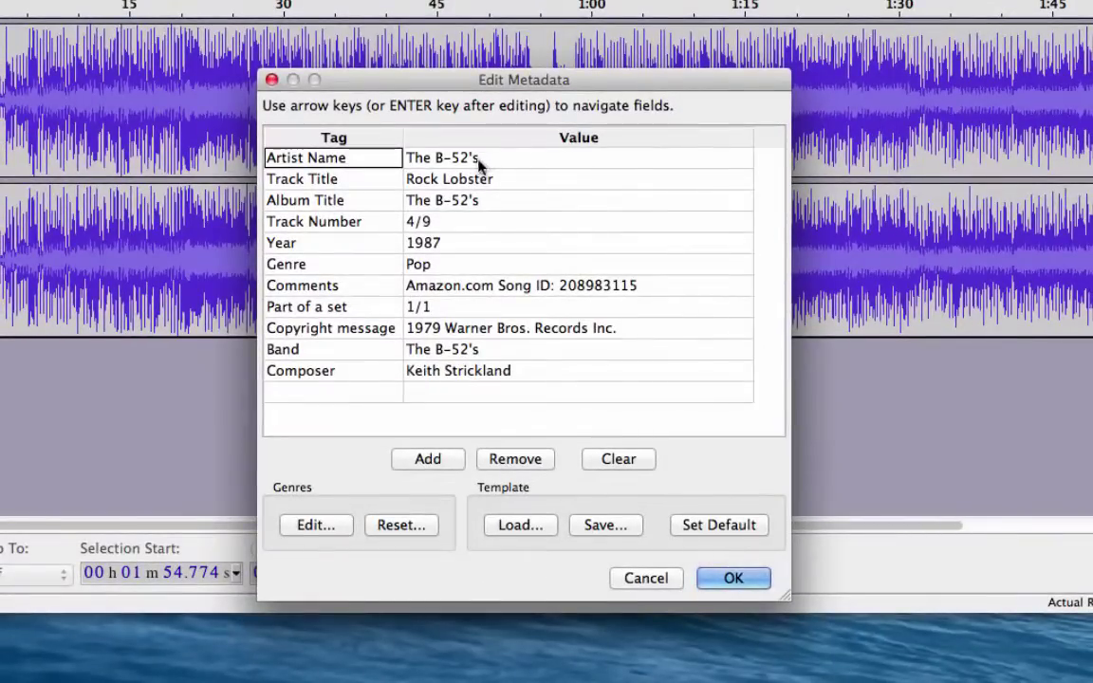
Append 'MS Shares Edited' to the Track Title tag.
click(487, 162)
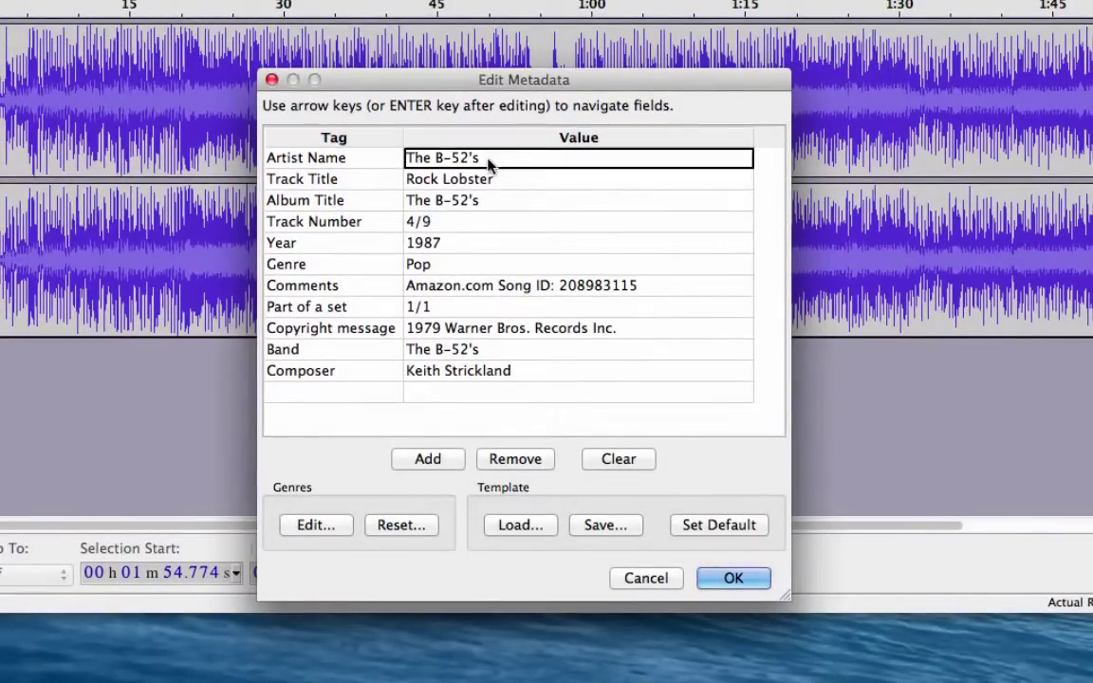
click(517, 180)
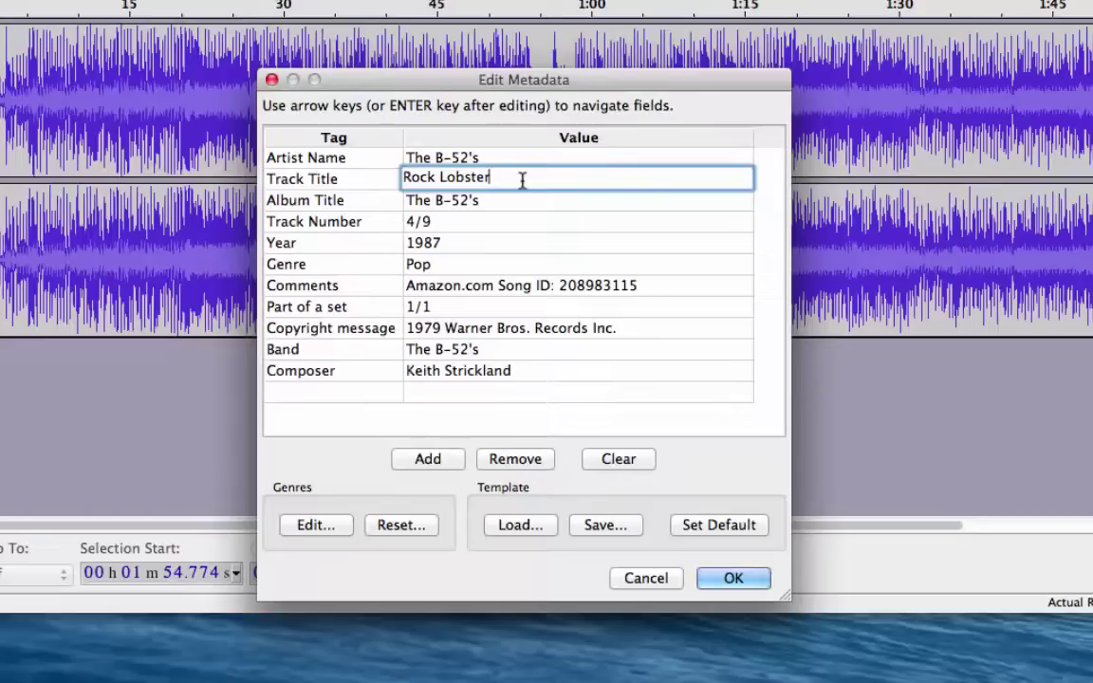
text( MS Shares Edited)
click(483, 221)
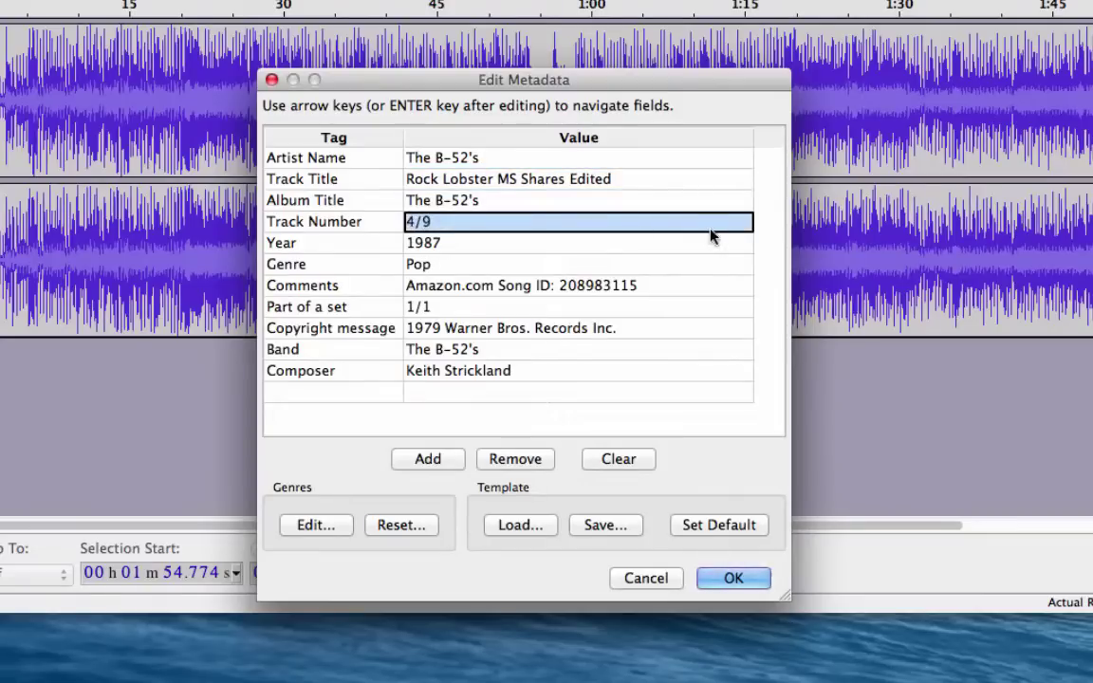
Clear the Track Number, Year, Genre, Comments, Part of a set, Copyright, Band and Composer tags.
key(BackSpace)
key(Return)
key(BackSpace)
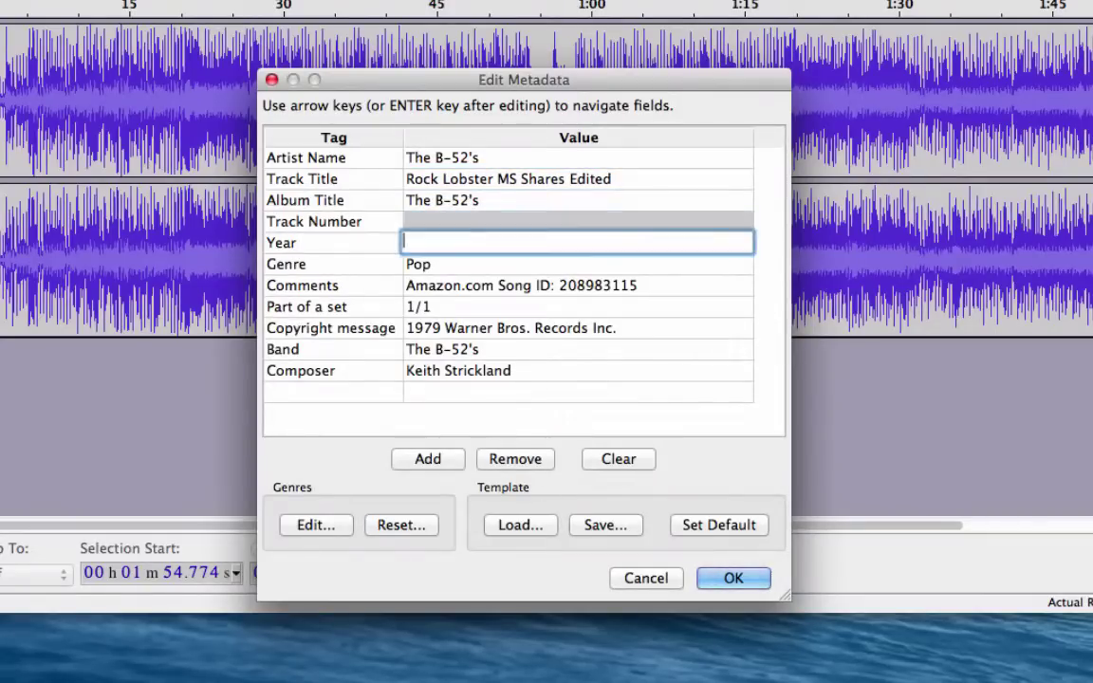
key(Return)
key(BackSpace)
key(BackSpace)
key(BackSpace)
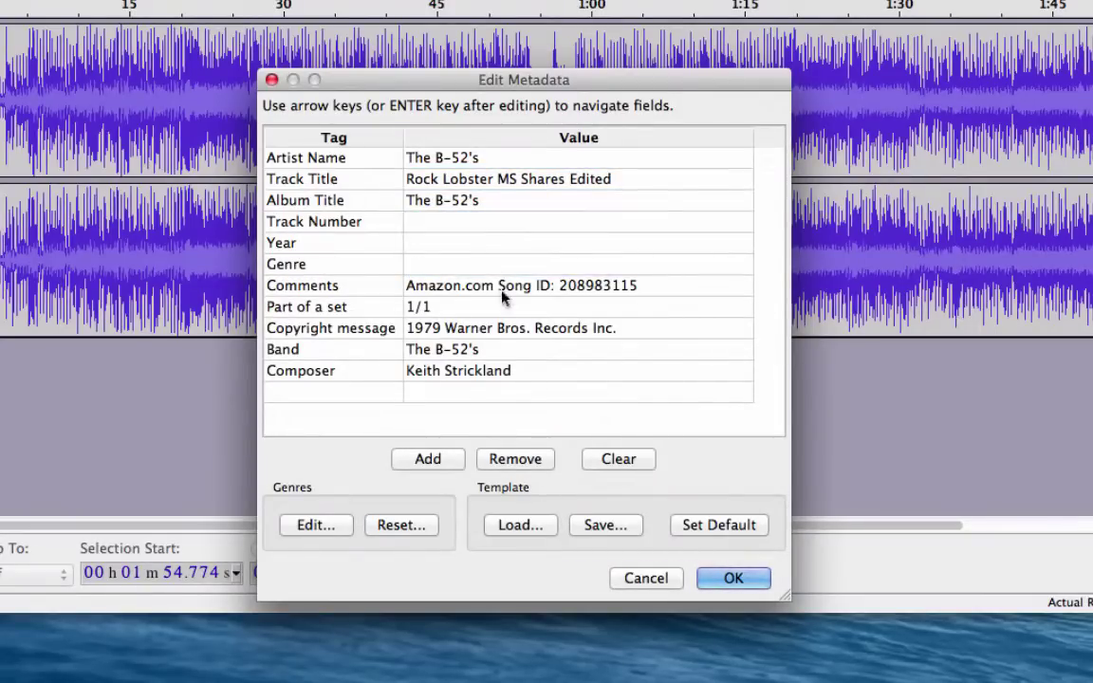
click(514, 285)
key(BackSpace)
key(Return)
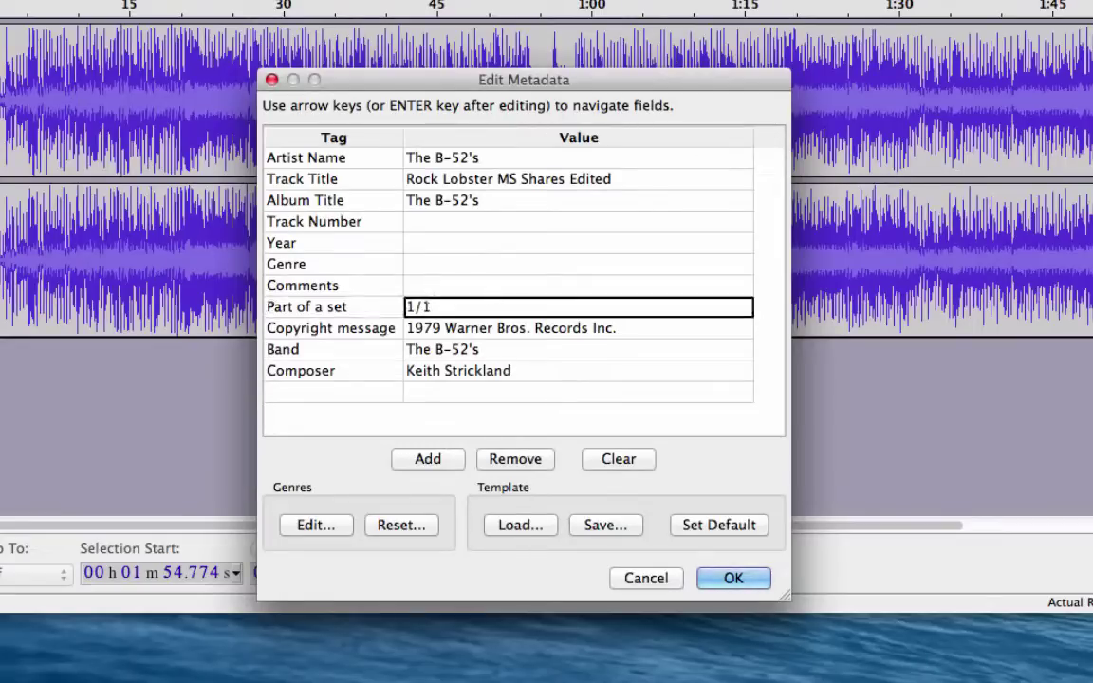
key(BackSpace)
key(Return)
key(BackSpace)
key(Return)
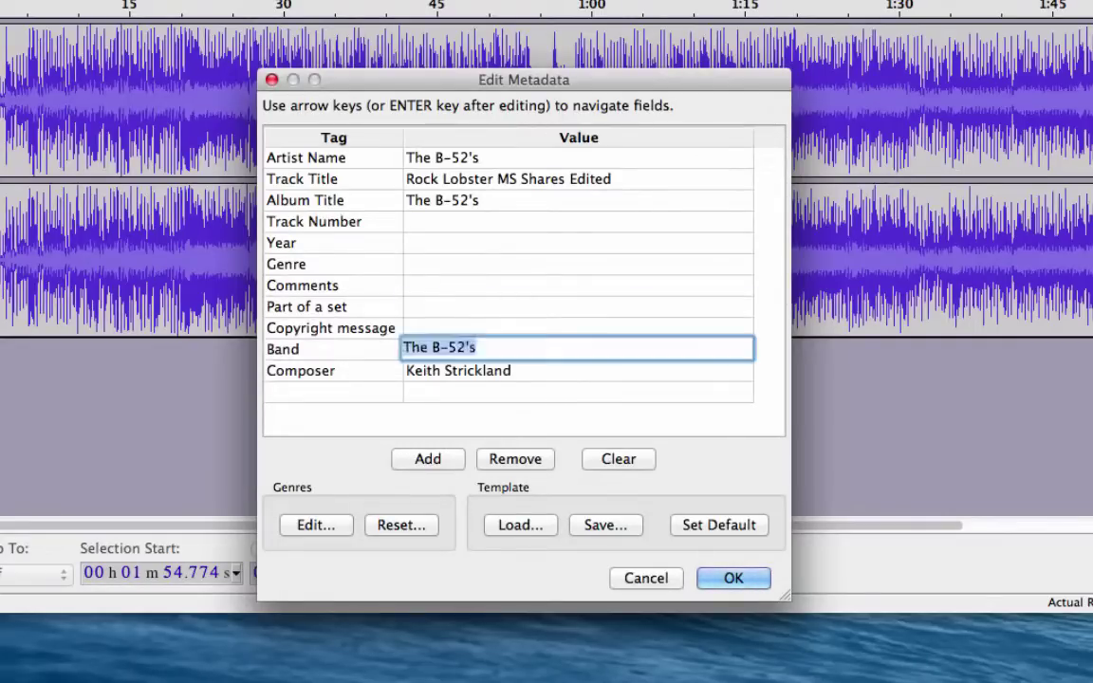
key(BackSpace)
key(Return)
key(BackSpace)
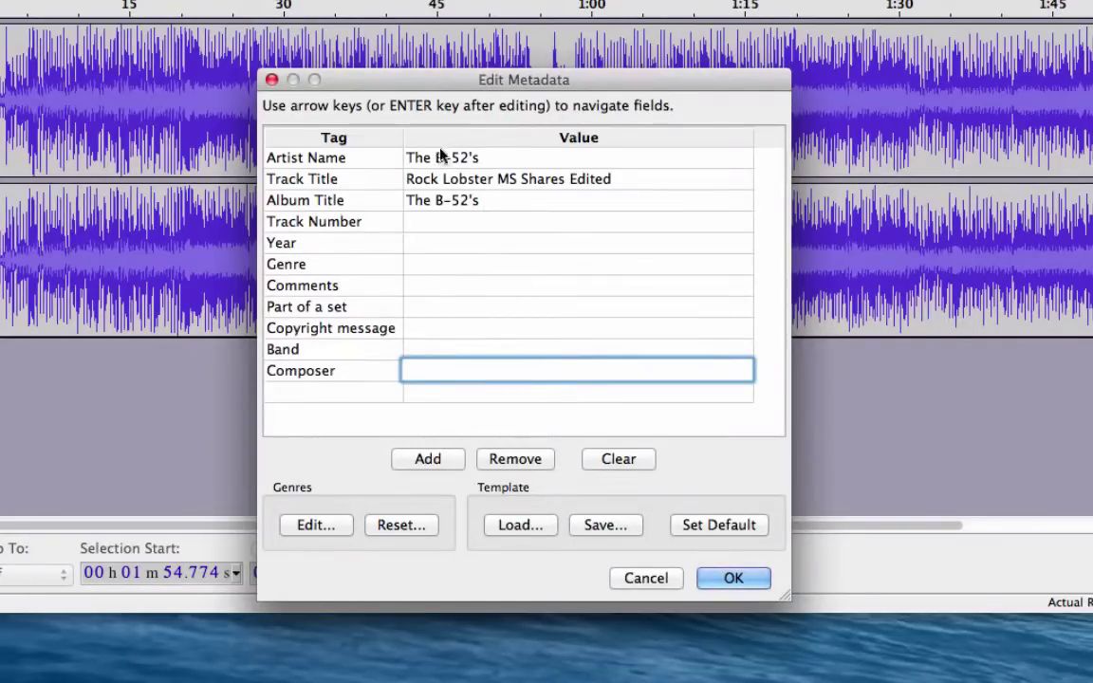
Set Album Title to 'MS Share Spring '15' and confirm the tags to finish the MP3 export.
click(495, 203)
drag(502, 200, 359, 201)
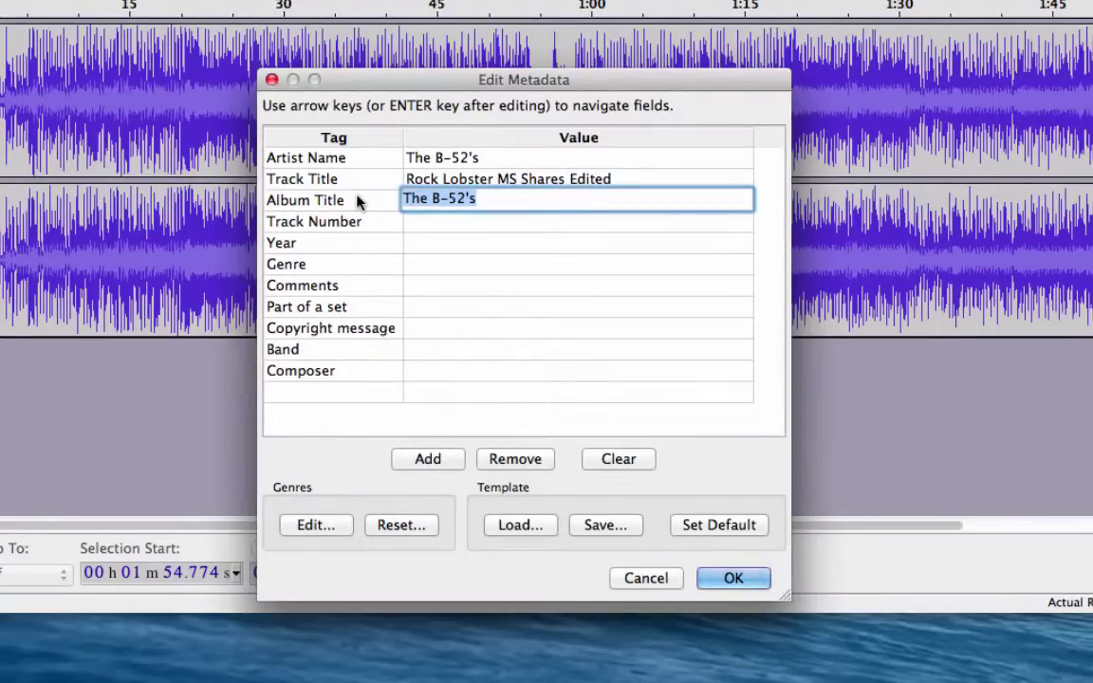
text(MS Share Spring '15)
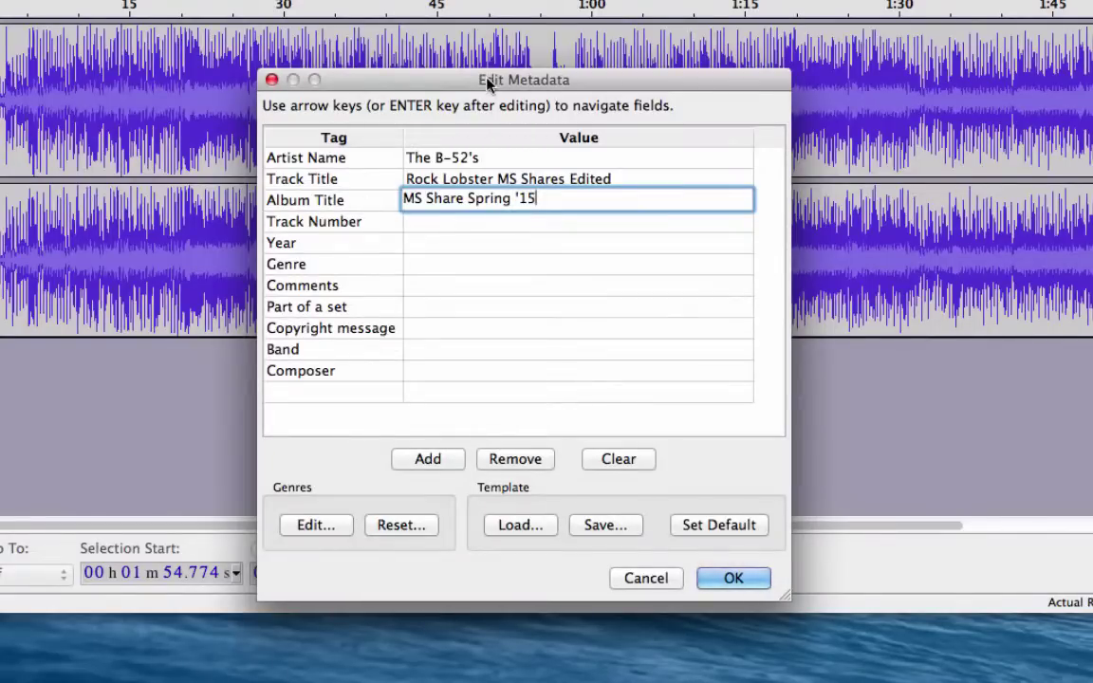
drag(495, 81, 497, 74)
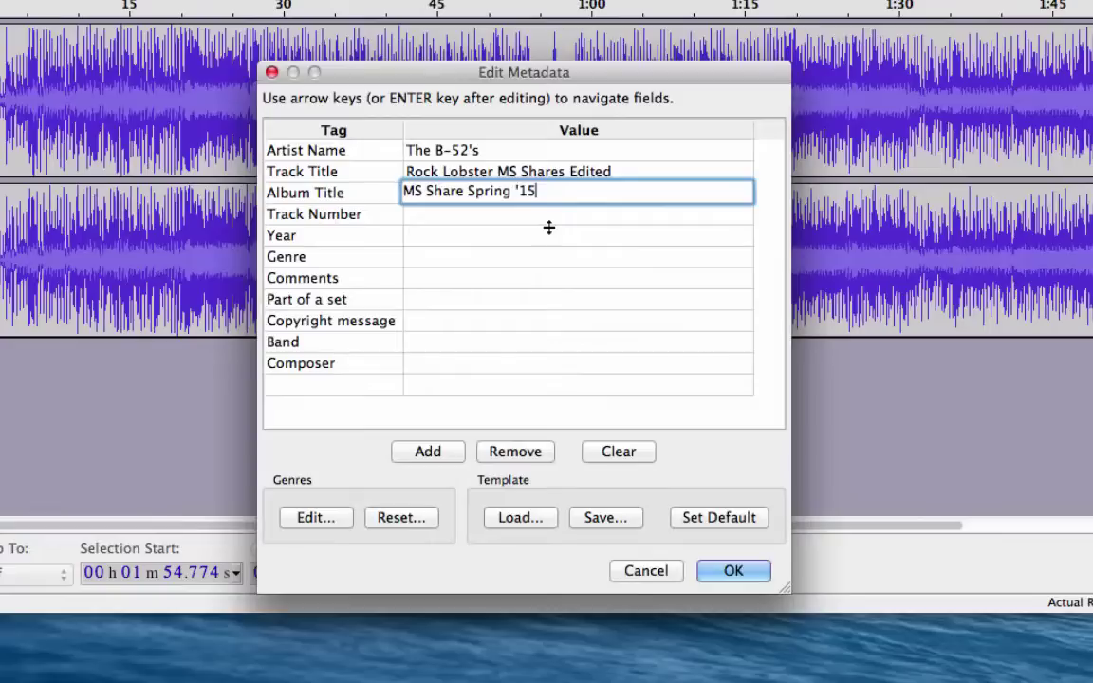
key(Return)
click(733, 571)
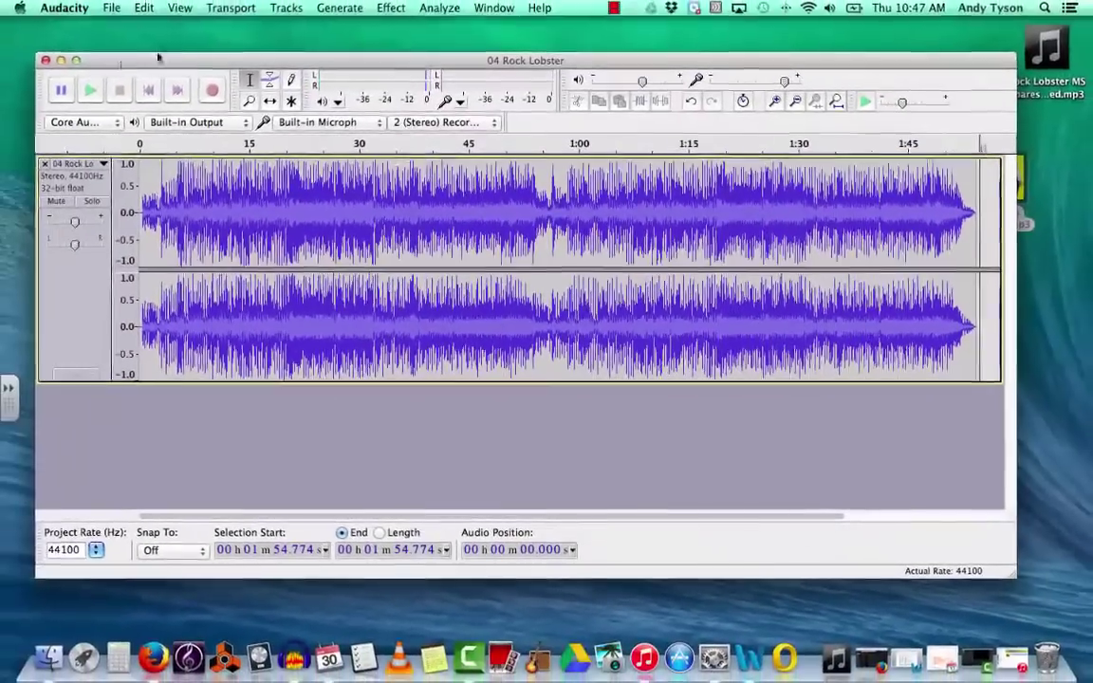
Minimize Audacity and place 04 Rock Lobster.mp3 and the edited MP3 side by side mid-desktop.
click(60, 61)
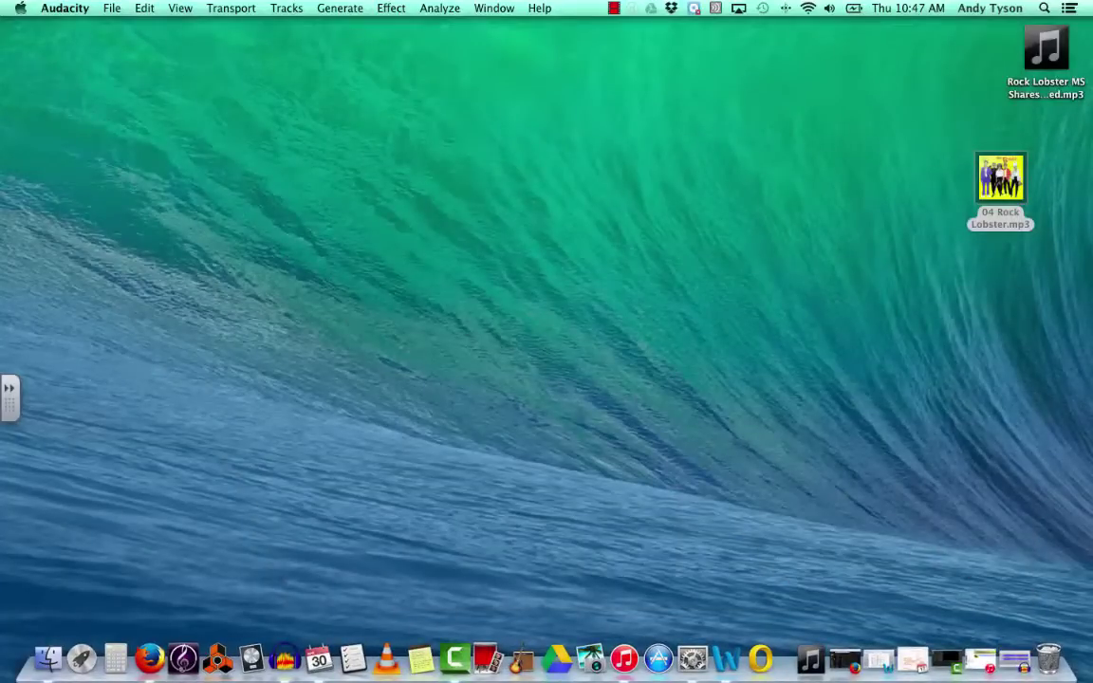
drag(998, 182, 432, 182)
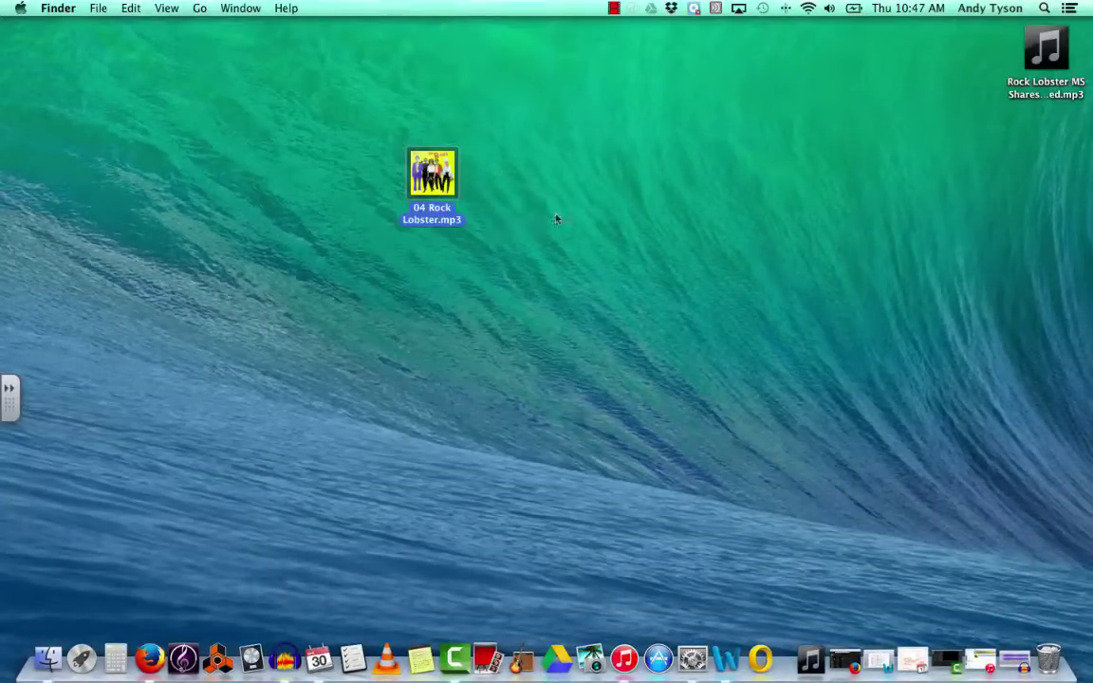
drag(1046, 52, 553, 185)
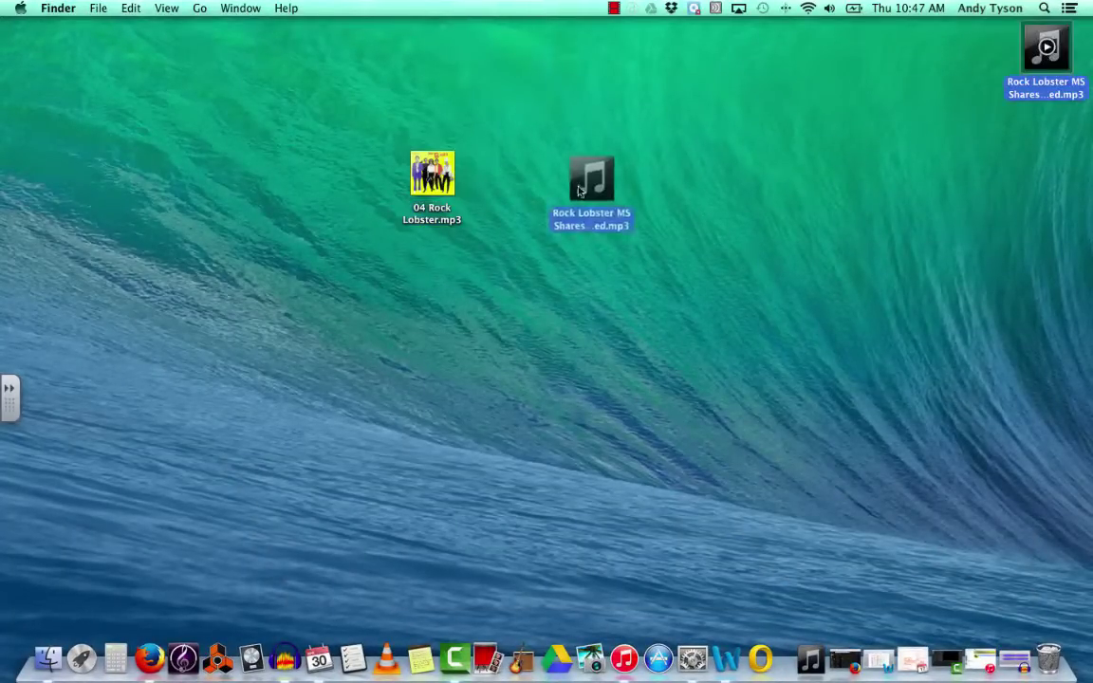